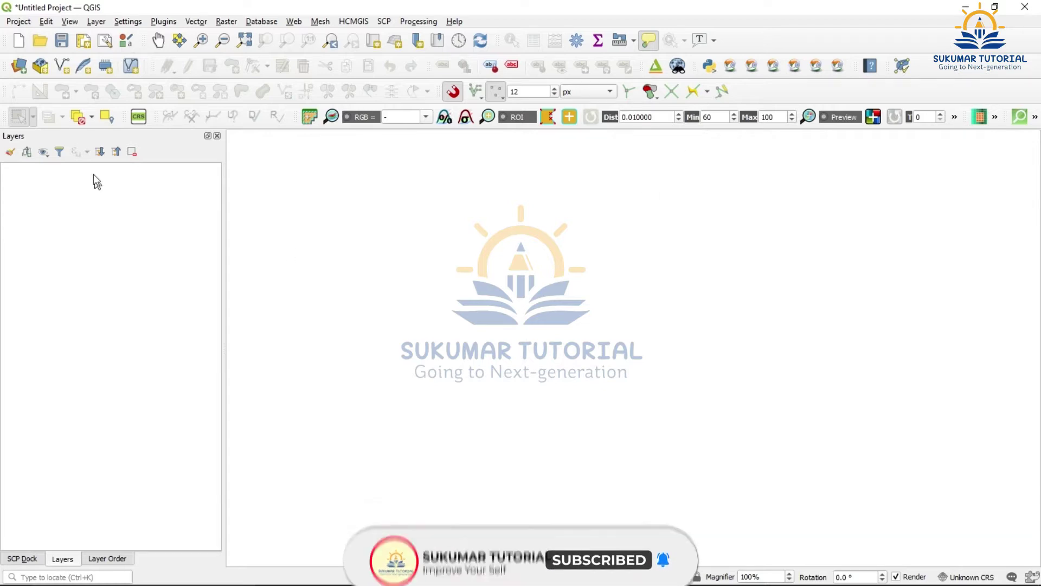
- Add the raster file dist.tiff from D:\QGIS to the project as a layer
left_click(19, 67)
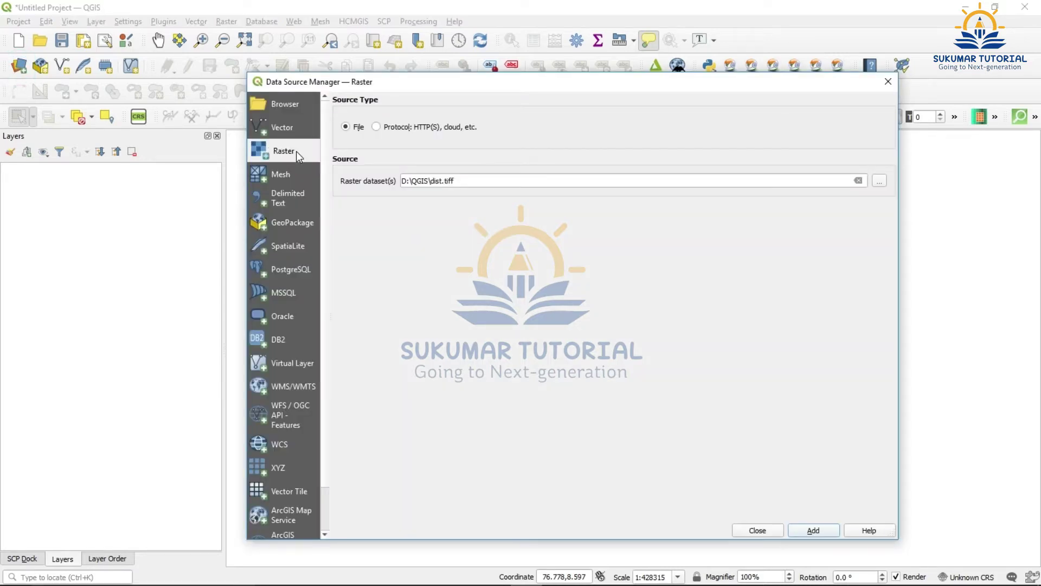
left_click(879, 182)
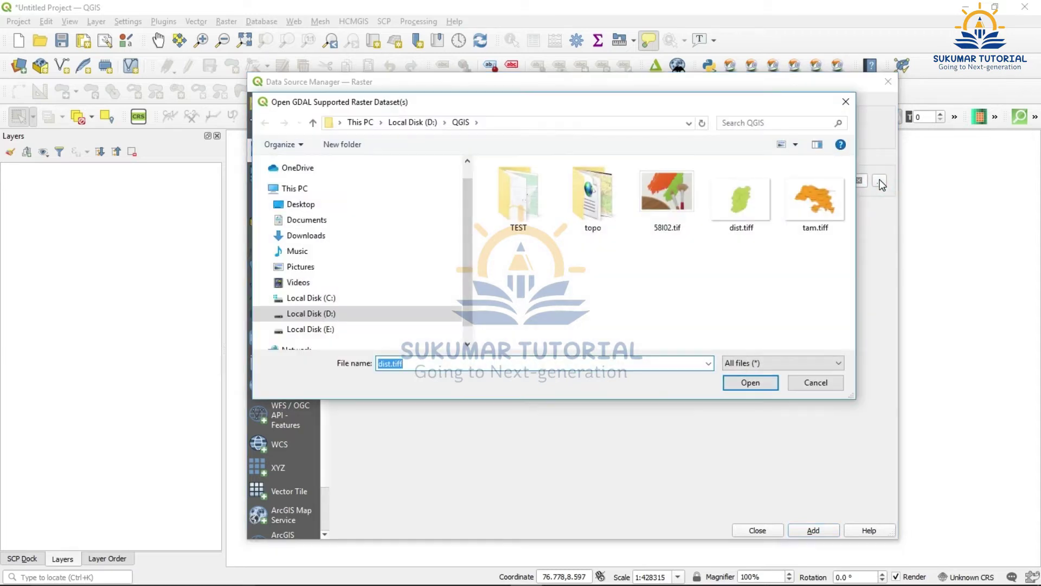
left_click(743, 214)
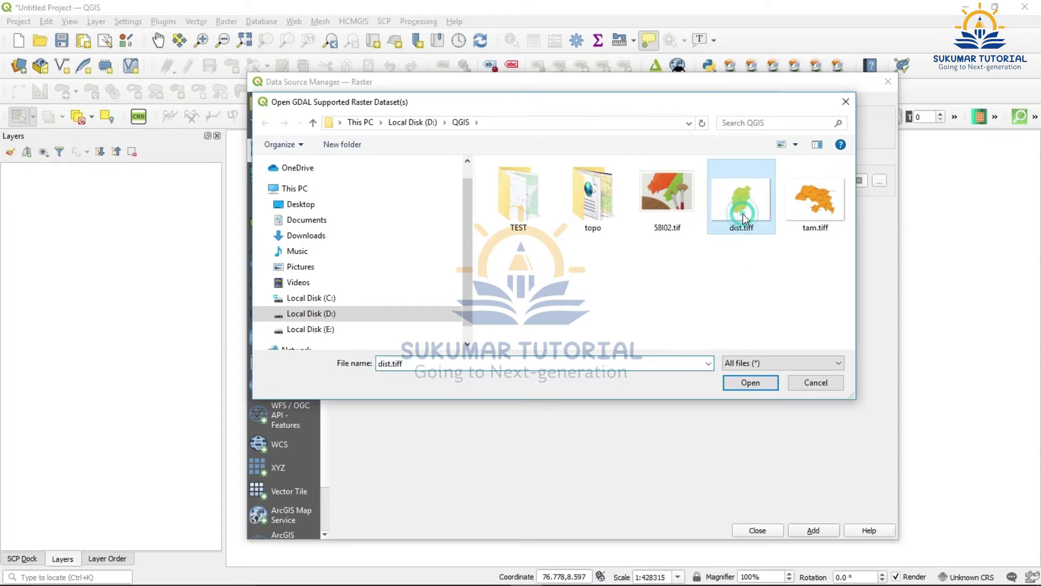
left_click(757, 386)
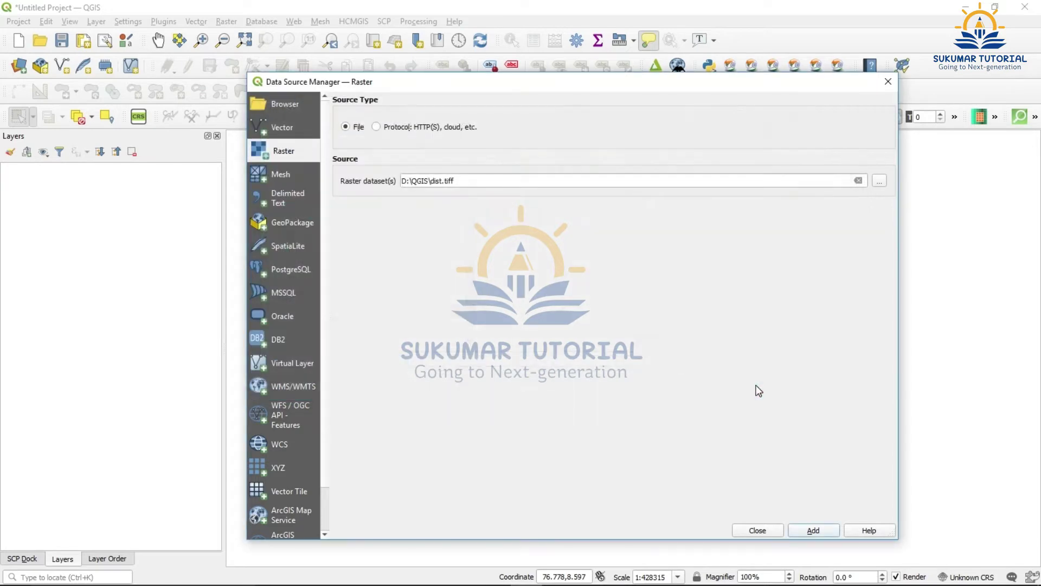
left_click(812, 532)
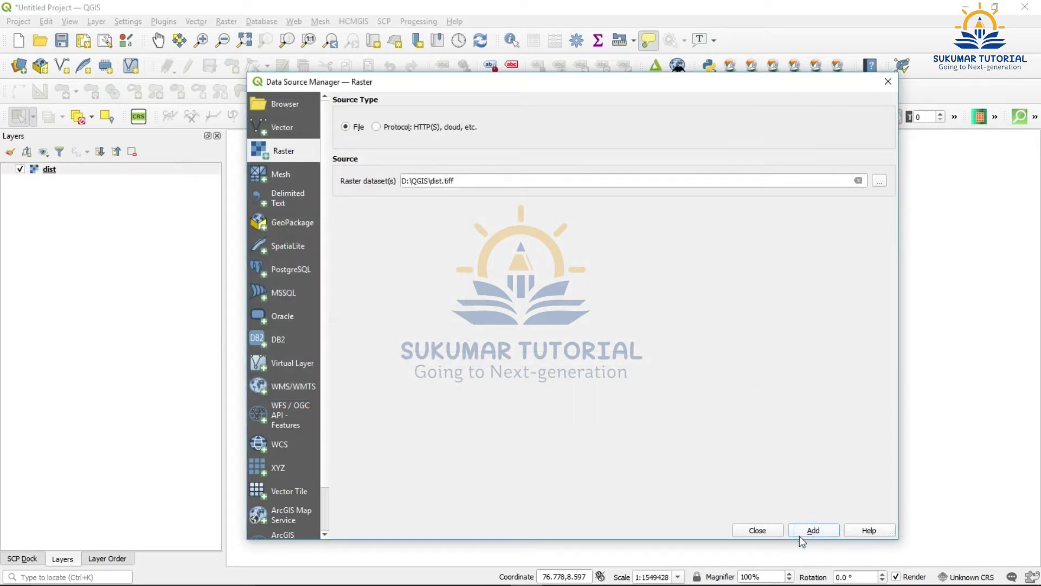
left_click(757, 531)
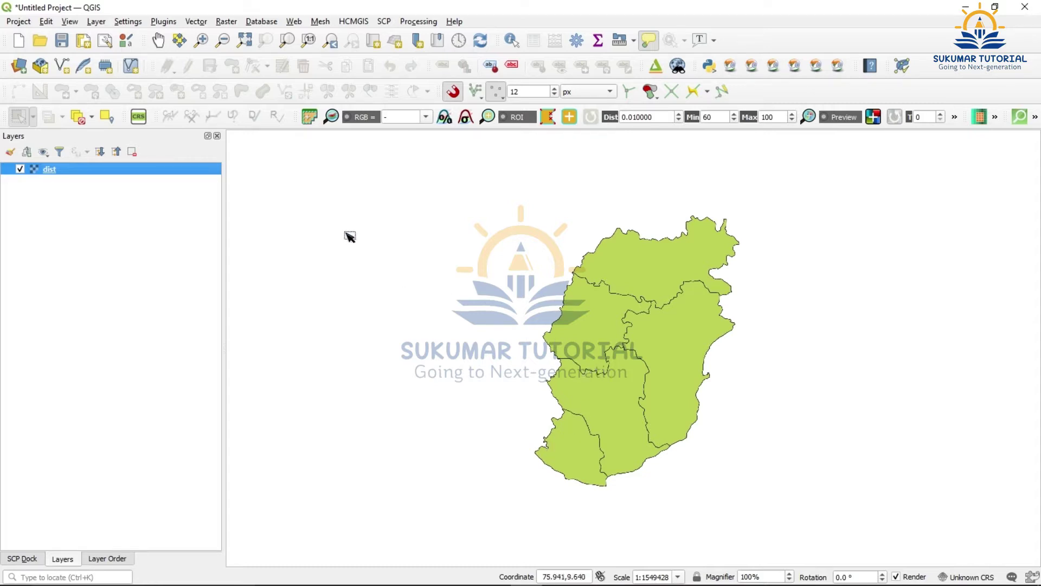
- Set up a new shapefile layer stored as Districts in D:\QGIS with the Polygon geometry type
left_click(98, 23)
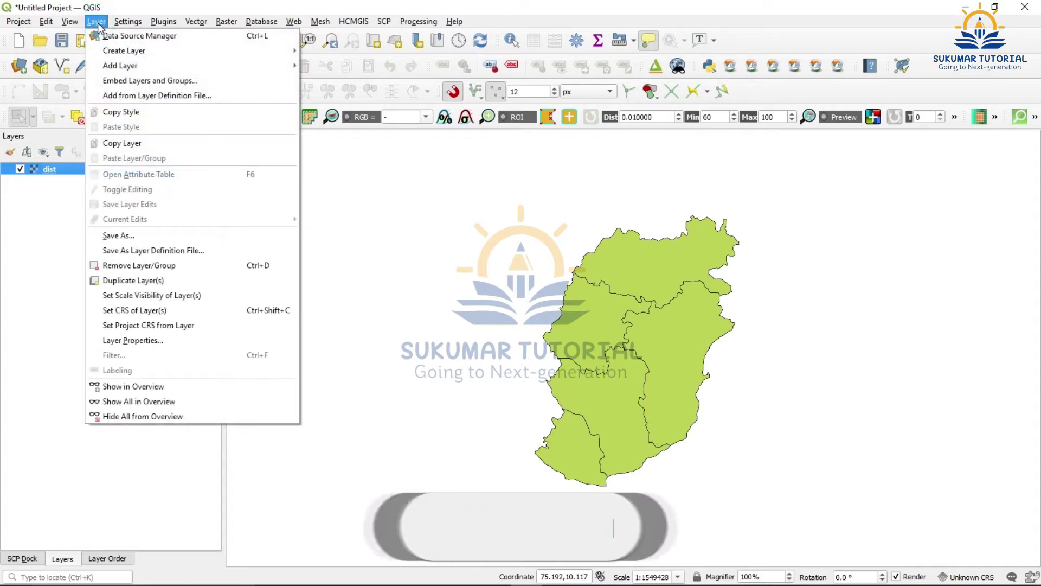
mouse_move(155, 50)
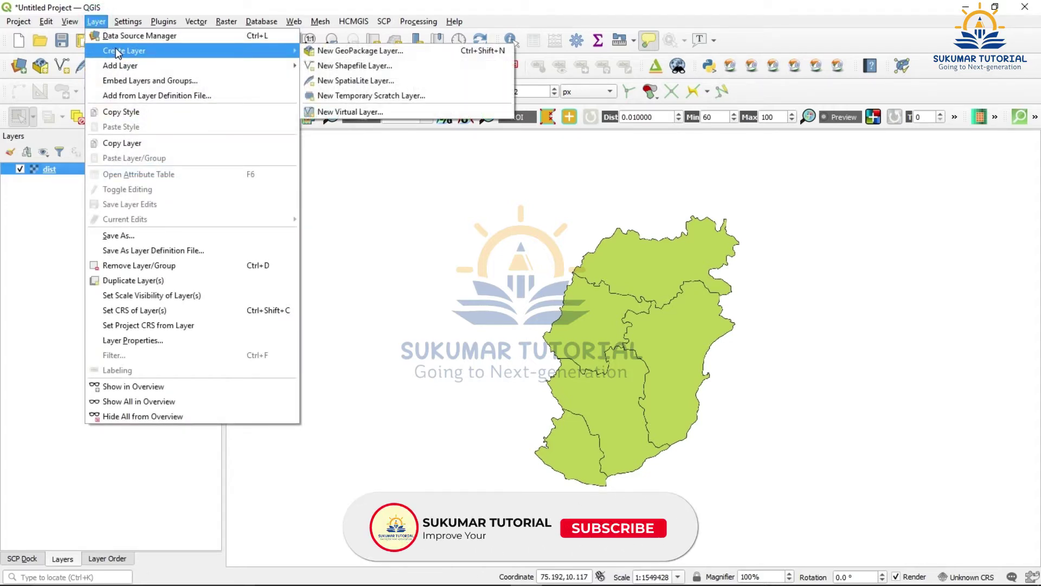
left_click(333, 65)
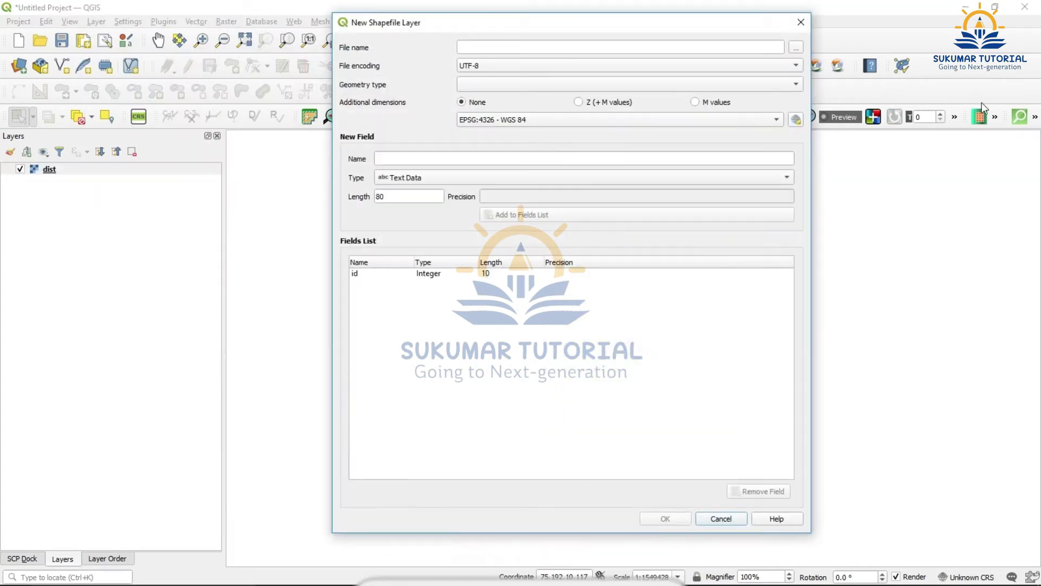
left_click(797, 48)
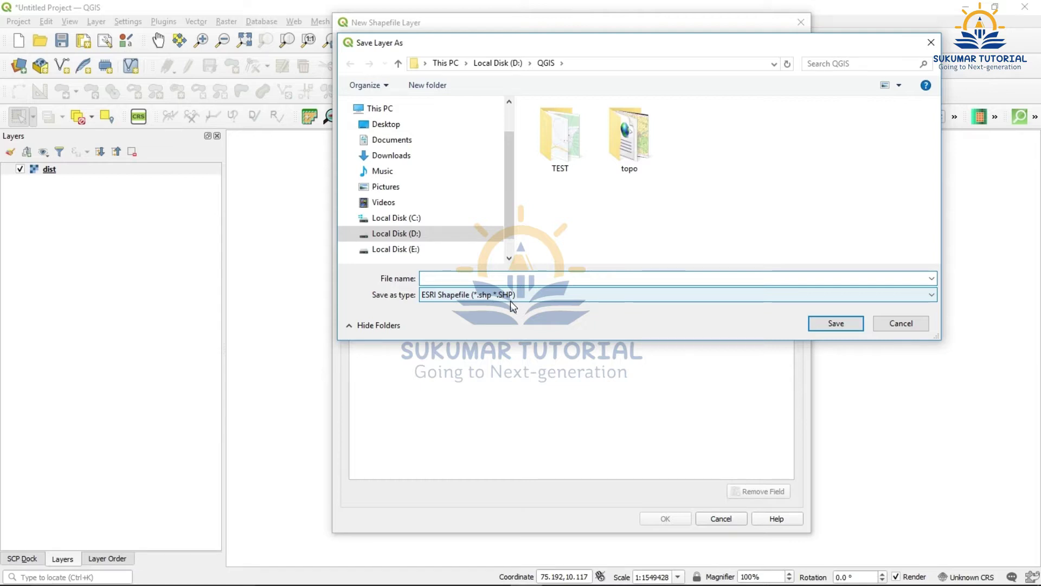
type("Districts")
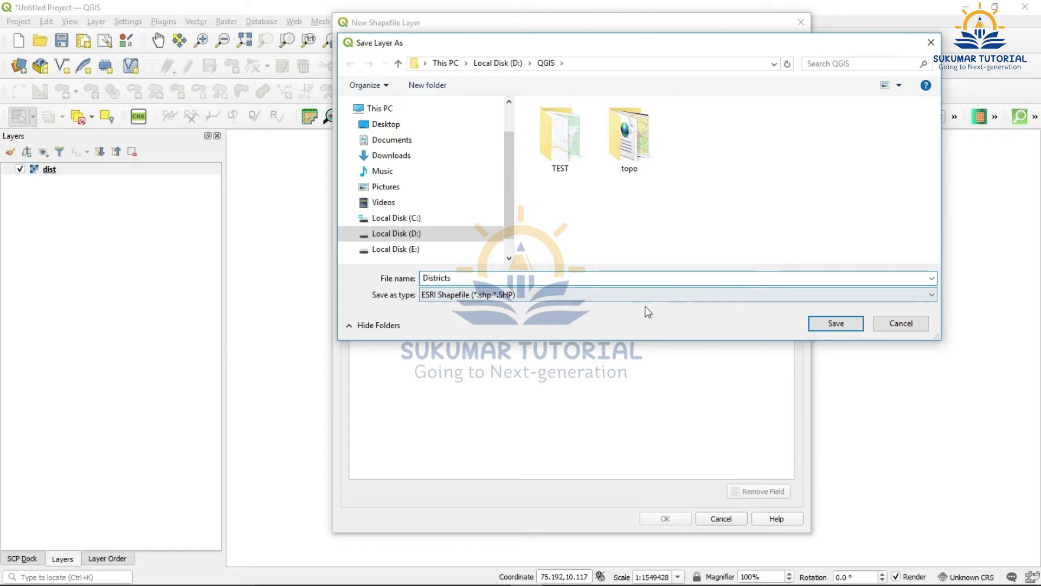
left_click(833, 325)
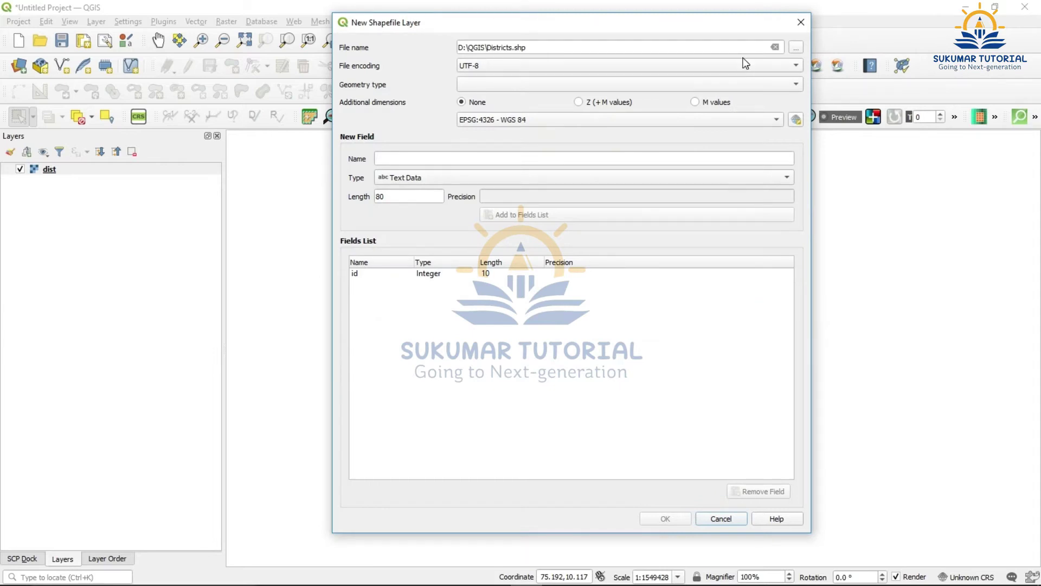
left_click(796, 85)
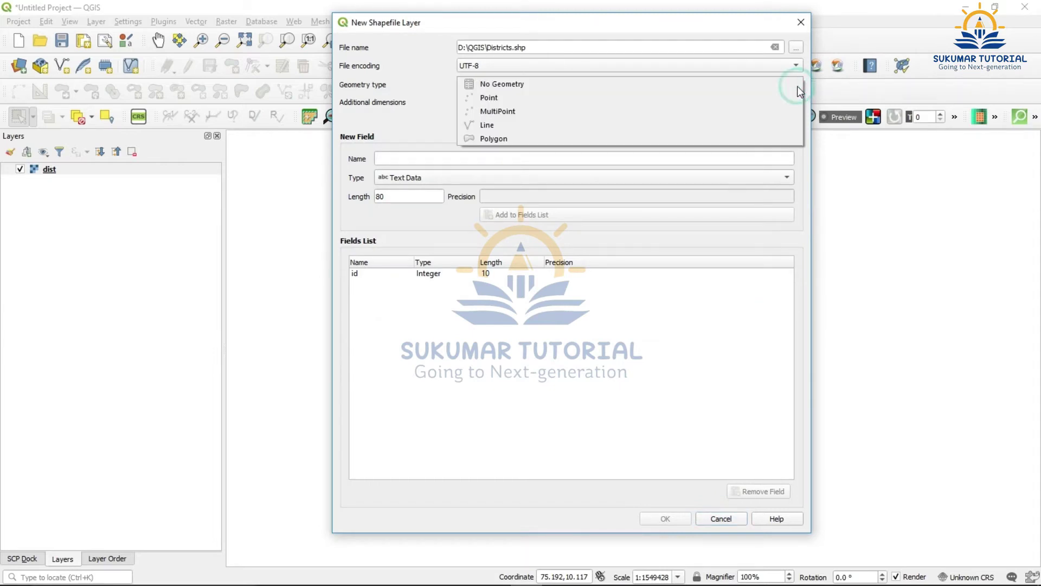
left_click(718, 139)
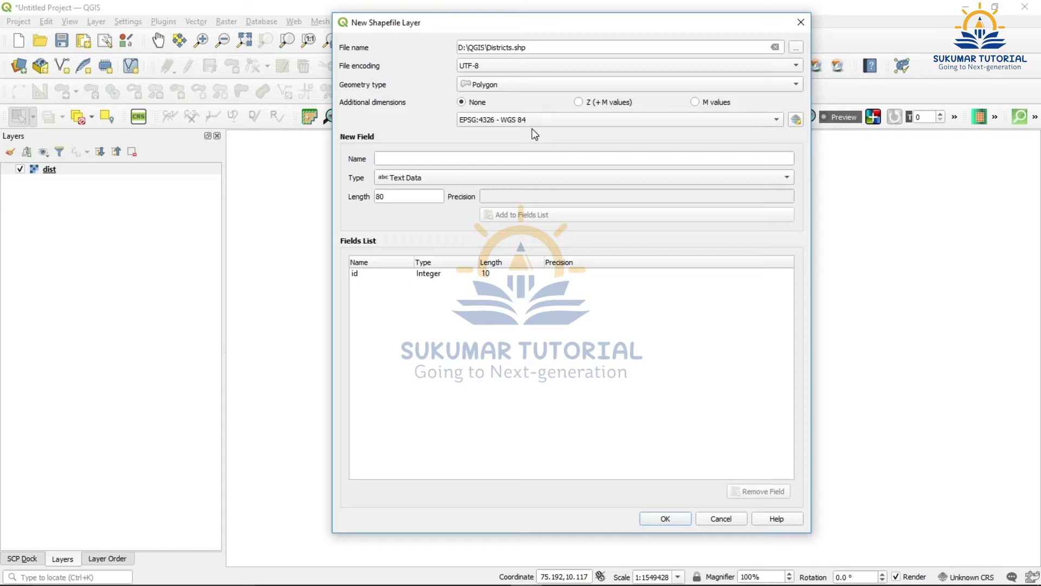
- Add a text field called Name with length 80 to the new shapefile and create the layer
left_click(396, 158)
type("Name")
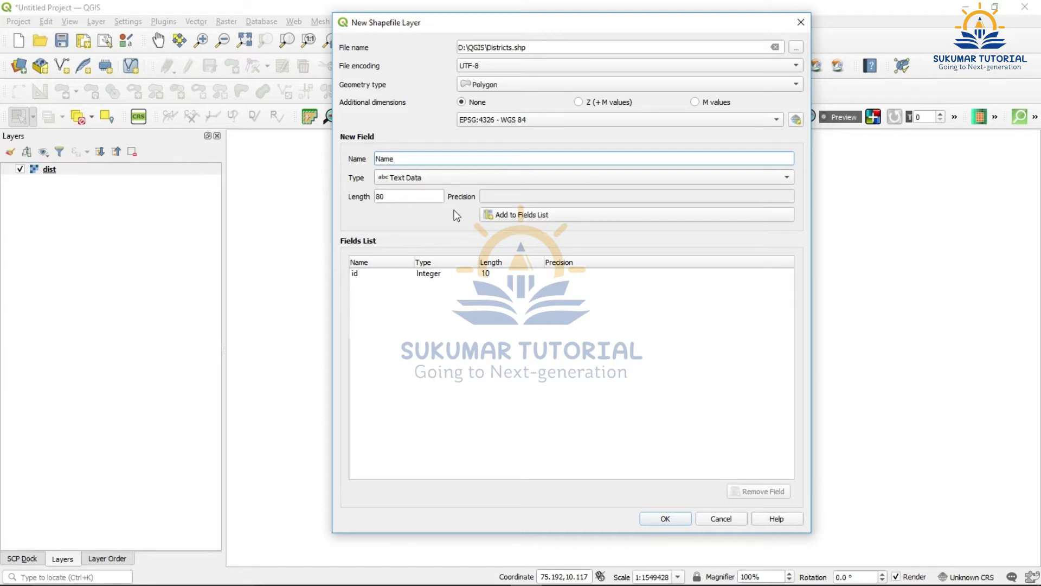
left_click(507, 214)
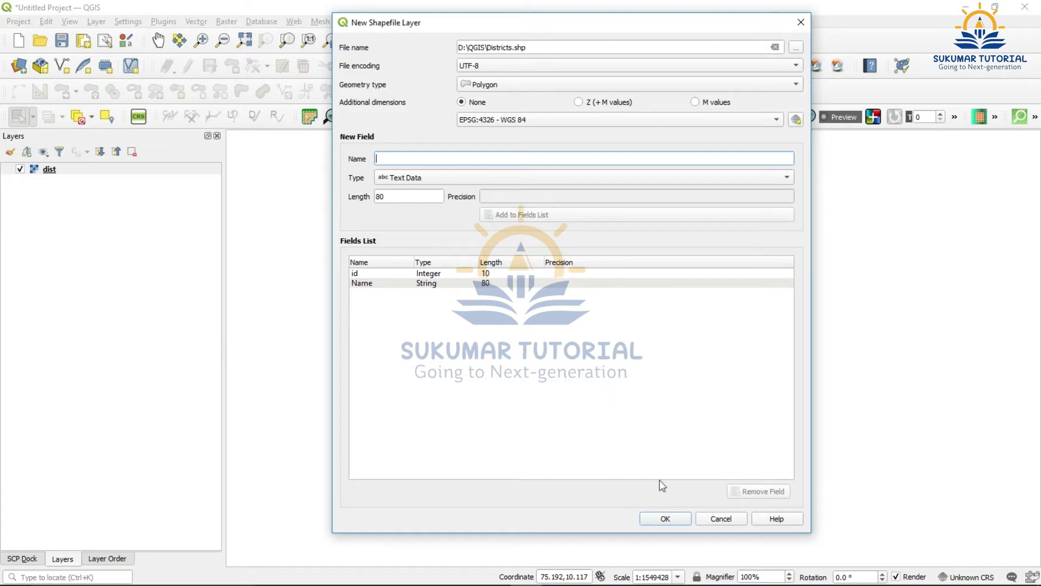
left_click(669, 517)
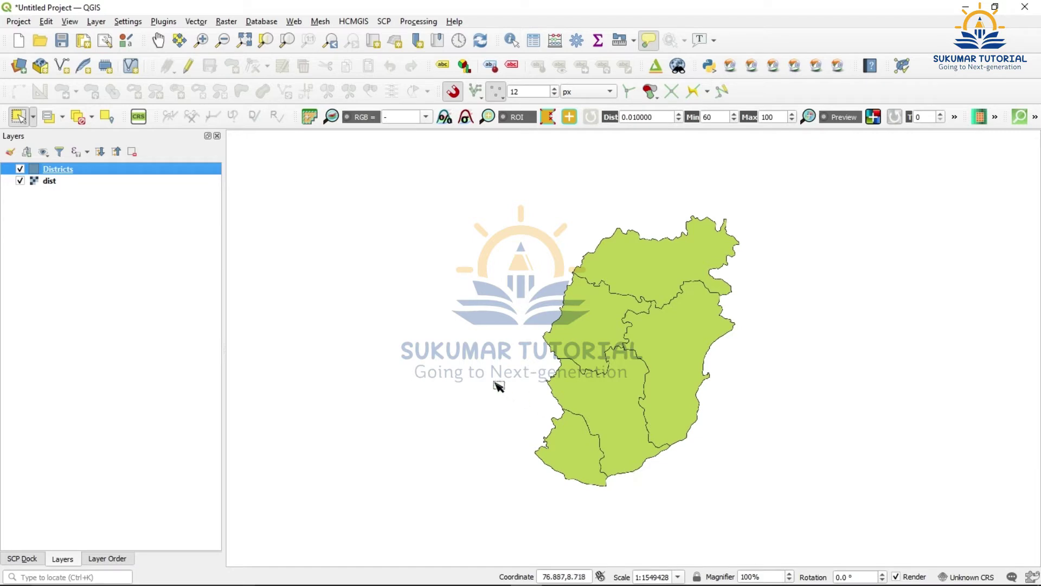
- Keep snapping enabled and set the overlap mode to Avoid Overlap on Active Layer
left_click(454, 93)
left_click(453, 93)
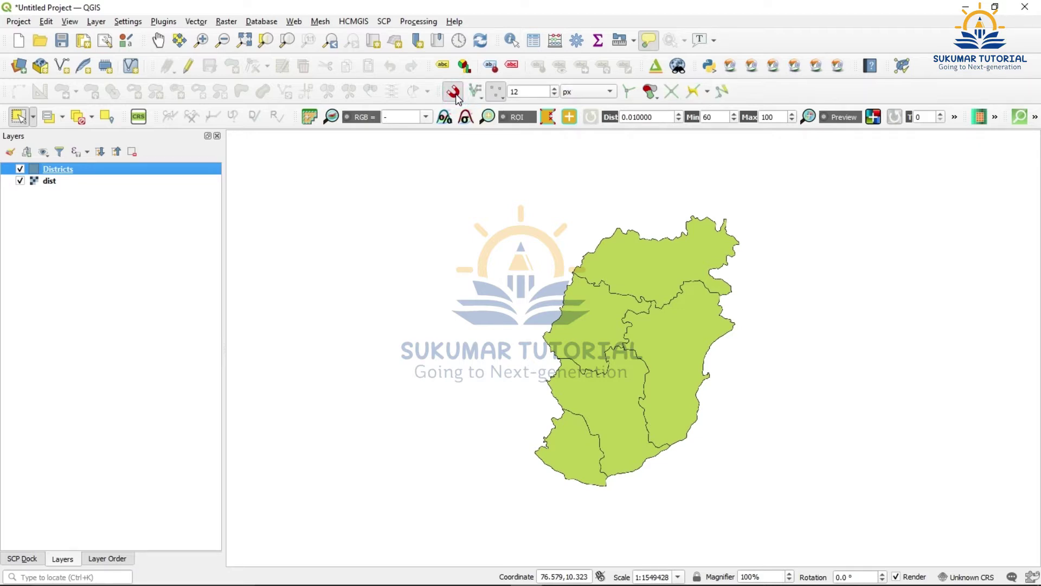
left_click(657, 97)
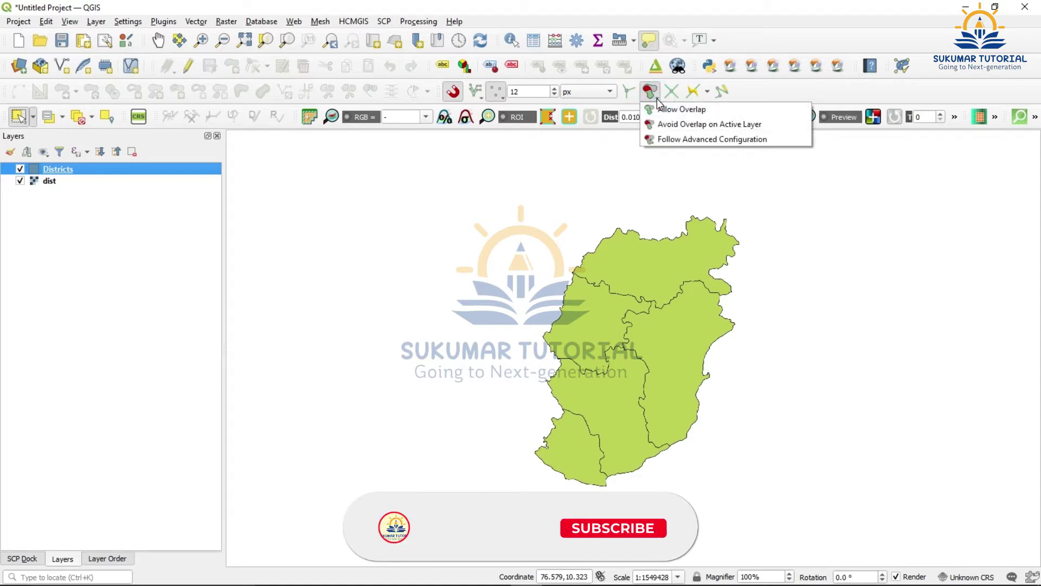
left_click(672, 129)
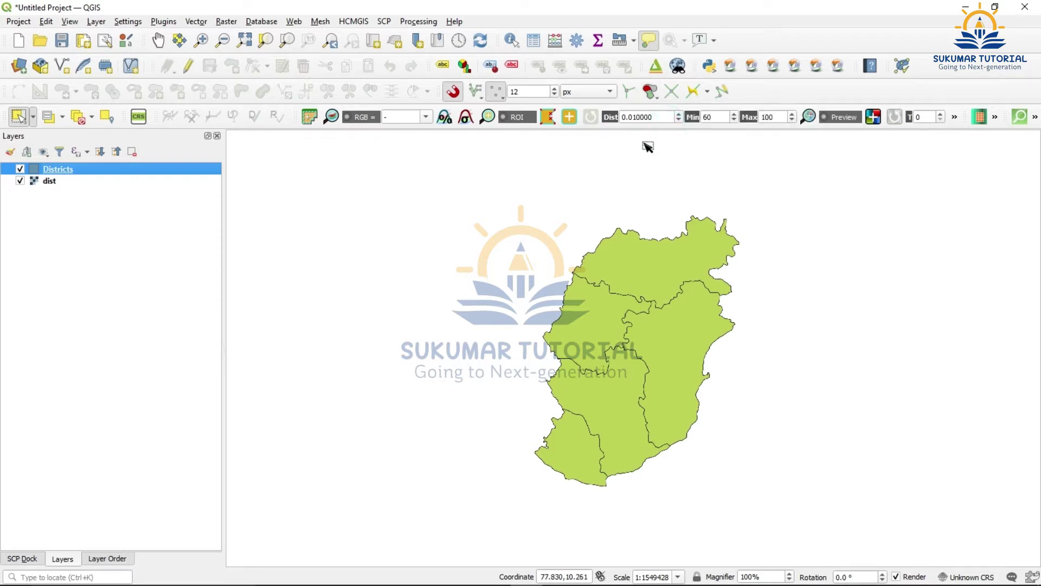
left_click(453, 92)
- Switch the Districts layer to editing and activate Add Polygon Feature for digitizing the southwesternmost district
left_click(201, 40)
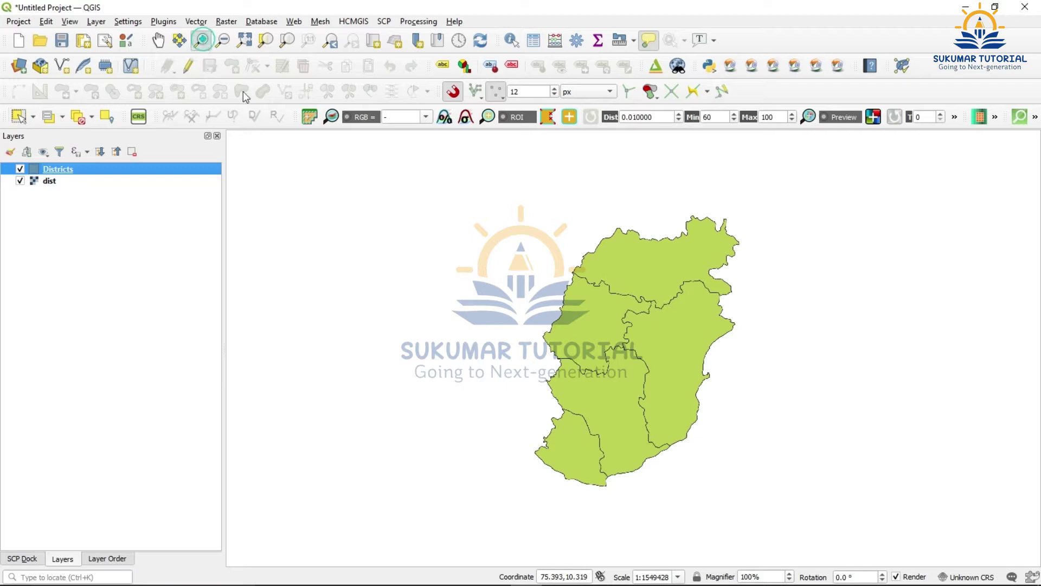
left_click_drag(521, 400, 630, 500)
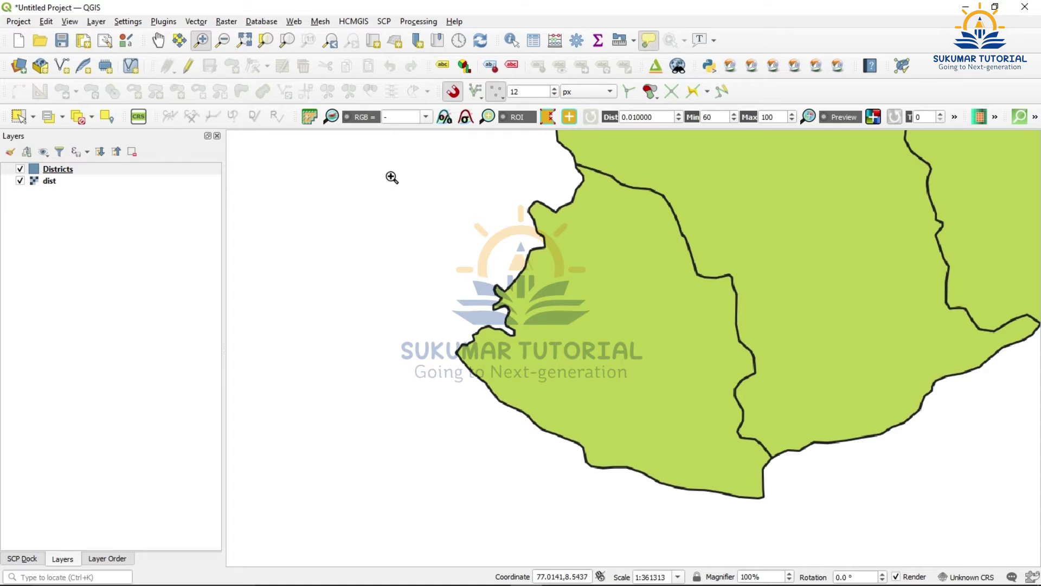
left_click_drag(391, 177, 675, 444)
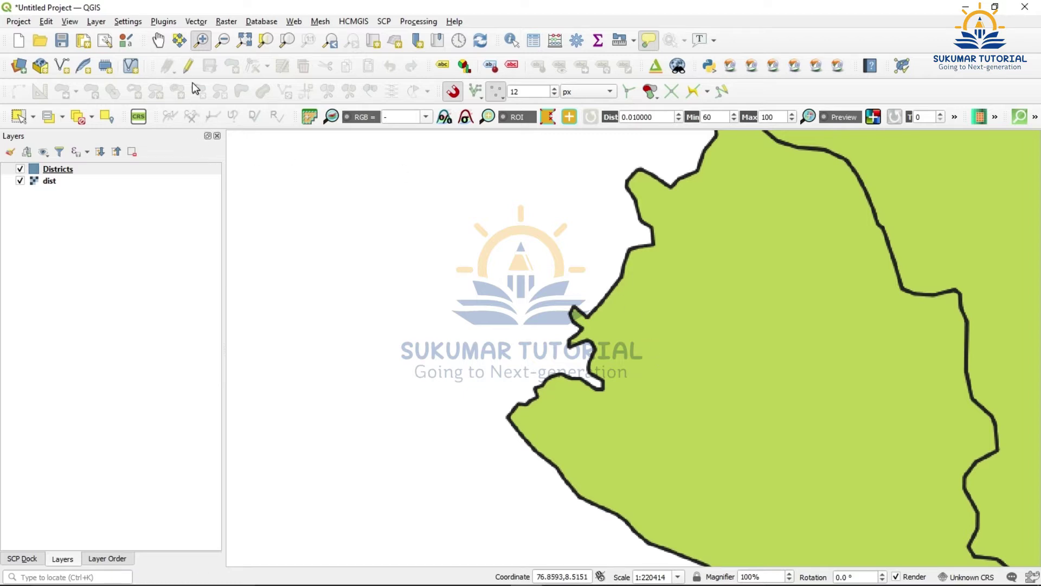
left_click(145, 167)
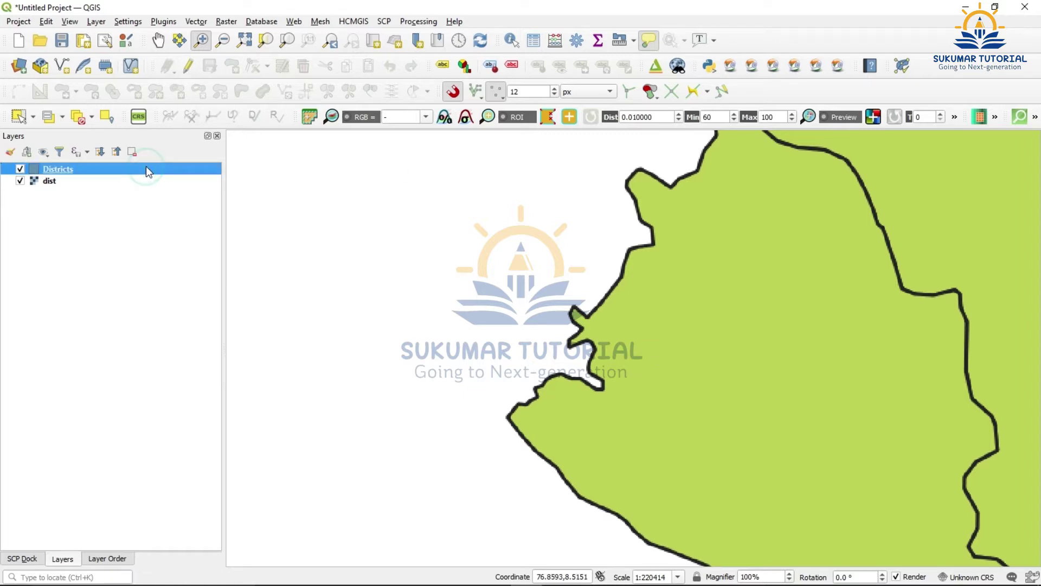
left_click(188, 68)
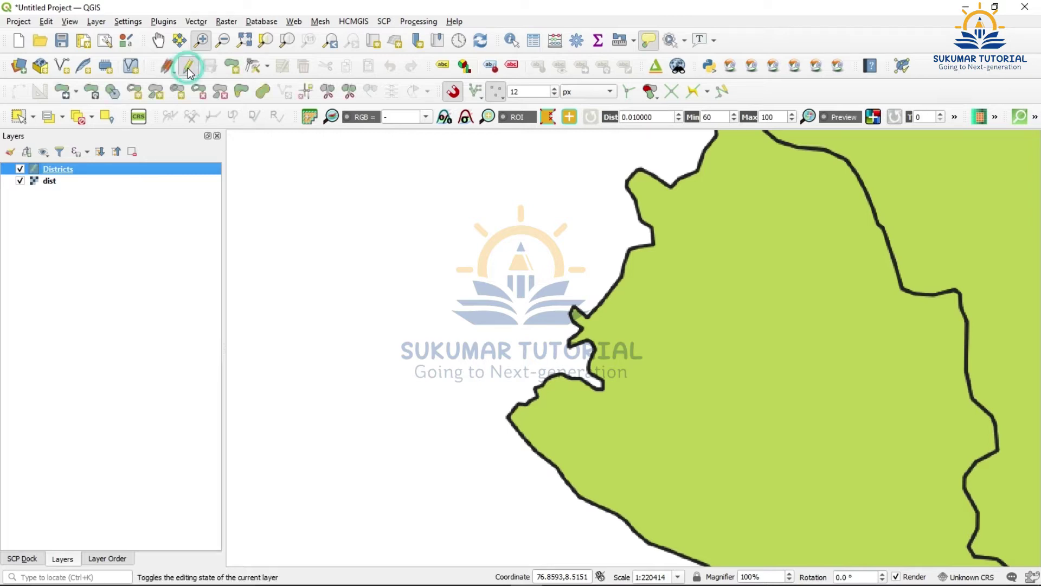
left_click(232, 69)
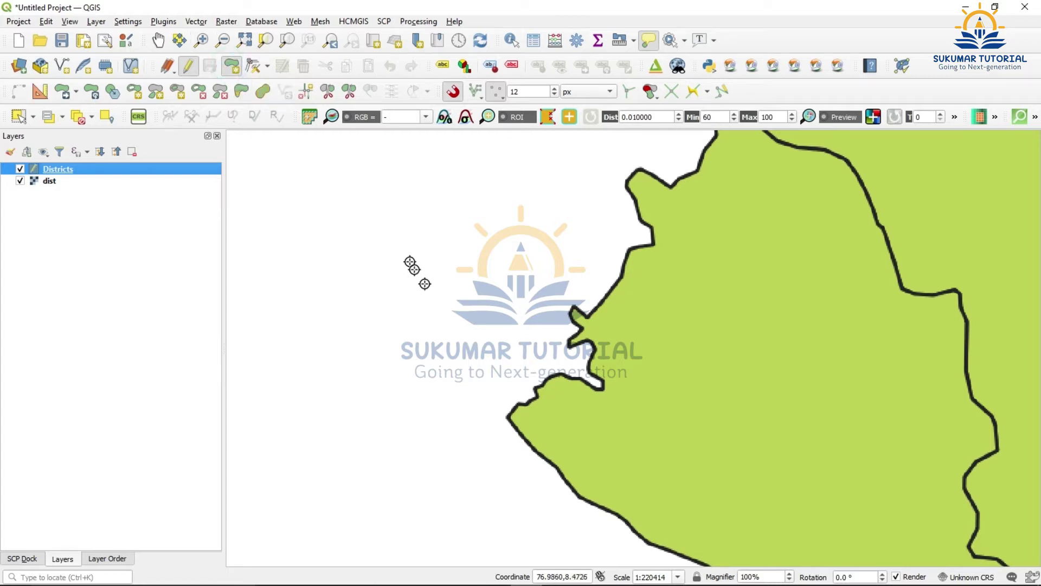
- Start the polygon at the district's westernmost tip and trace its boundary eastward and around the narrow notch in the western border
left_click(508, 418)
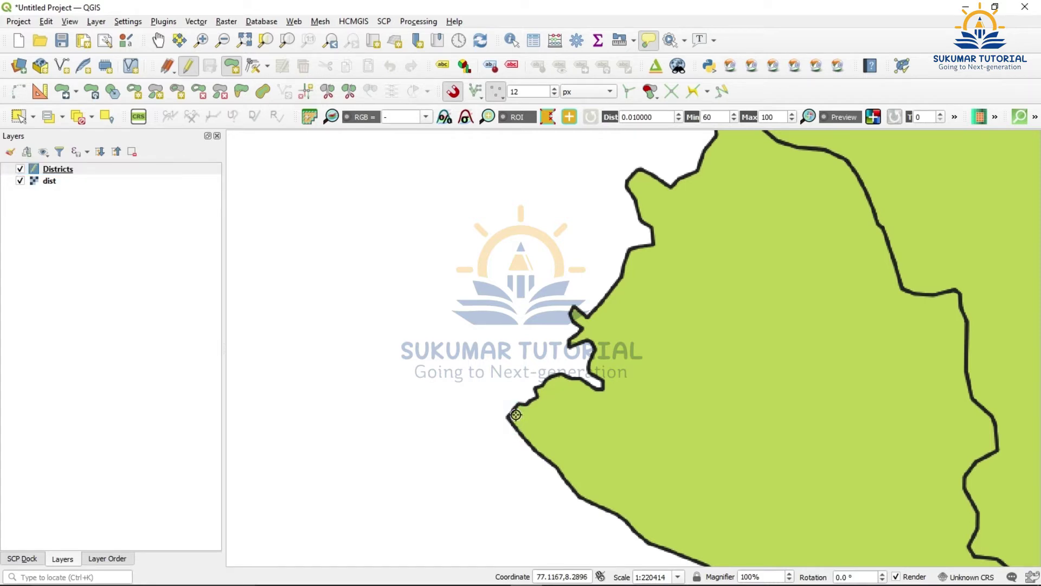
left_click(536, 395)
left_click(535, 390)
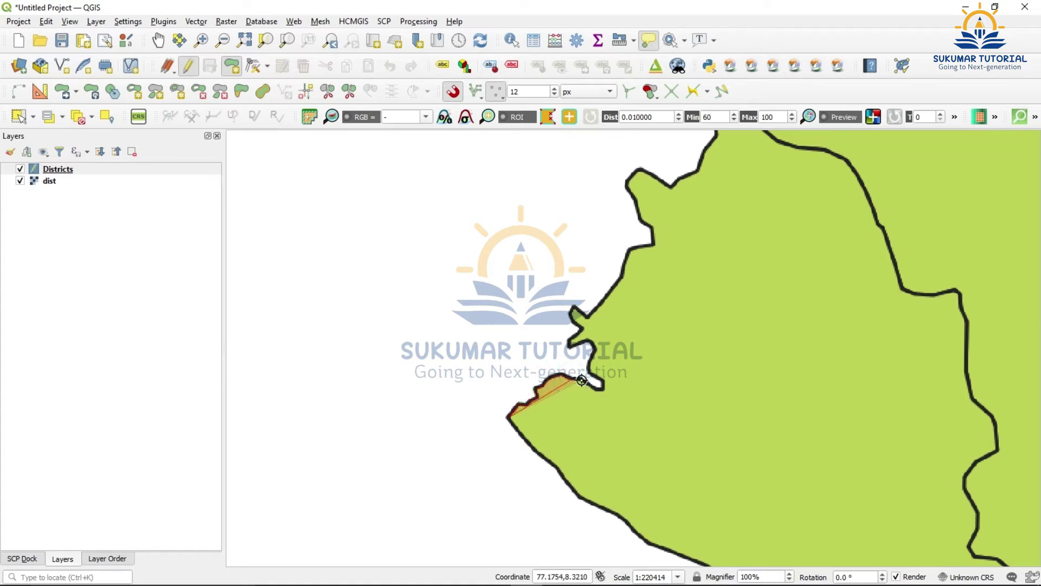
left_click(601, 388)
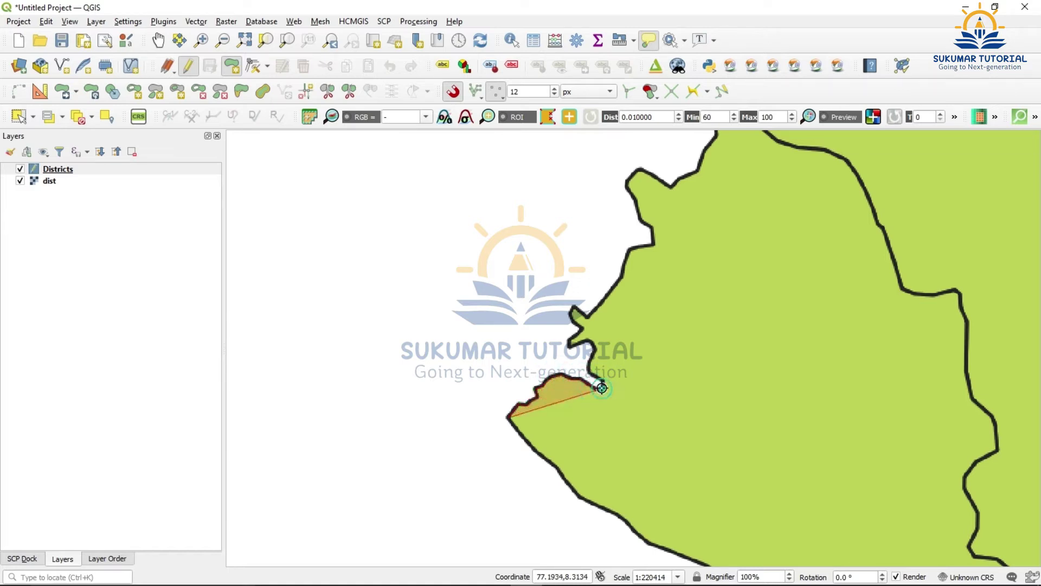
left_click(597, 382)
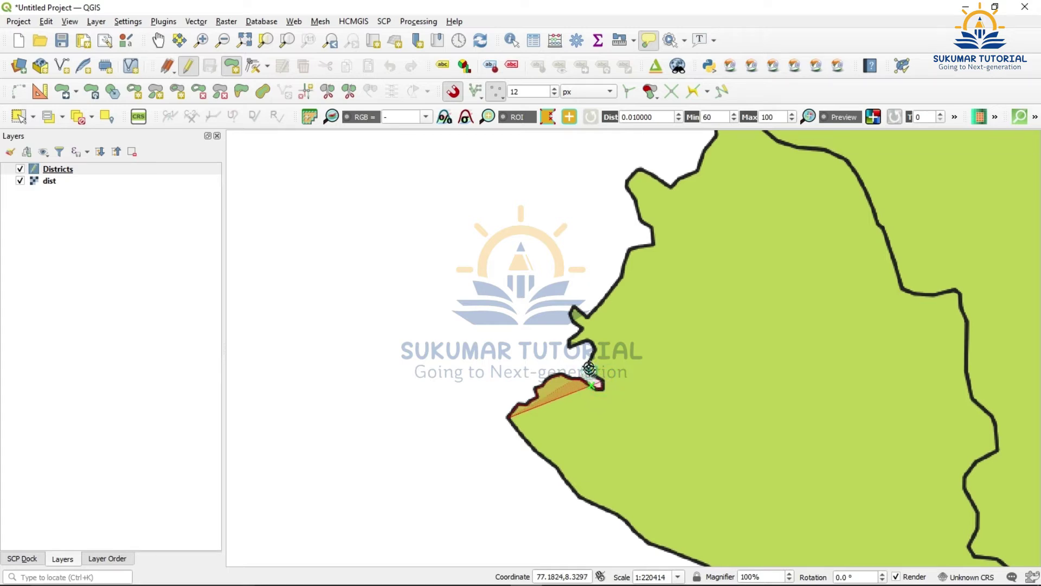
left_click(586, 360)
left_click(595, 343)
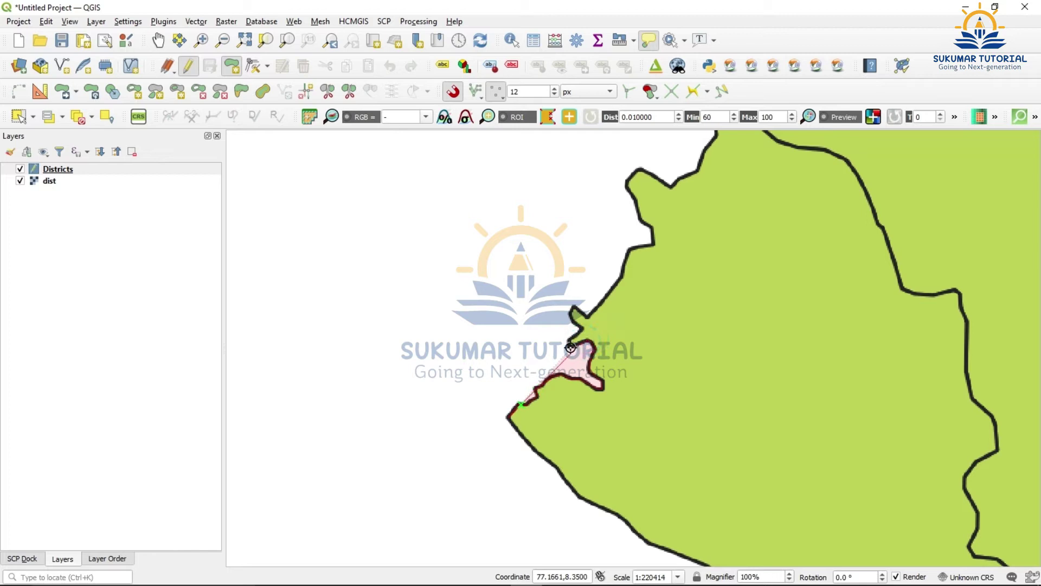
- Continue the outline around the small western spur and northeast along the border past the rounded northwestern bulge
left_click(567, 340)
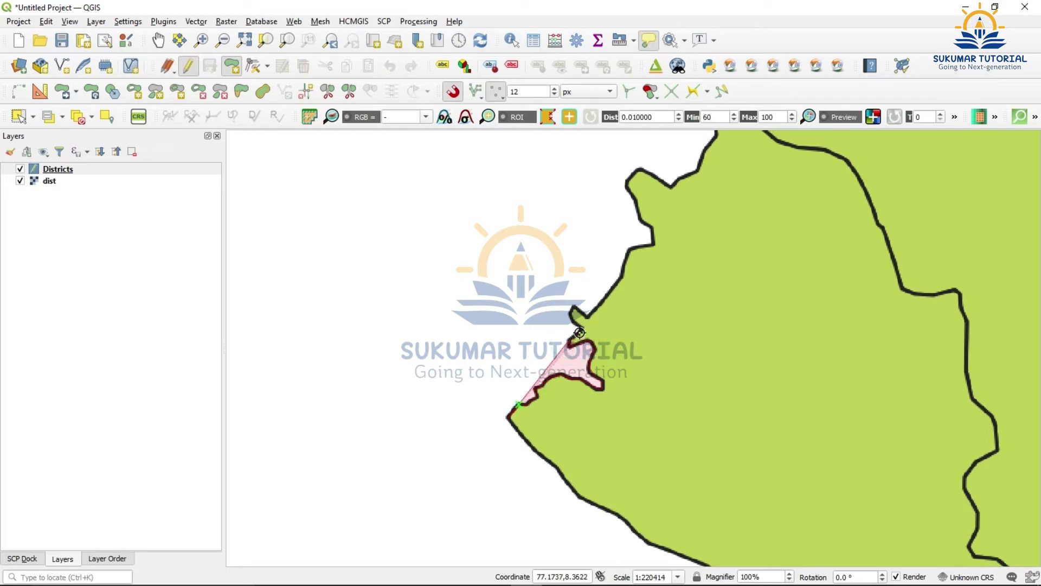
left_click(567, 321)
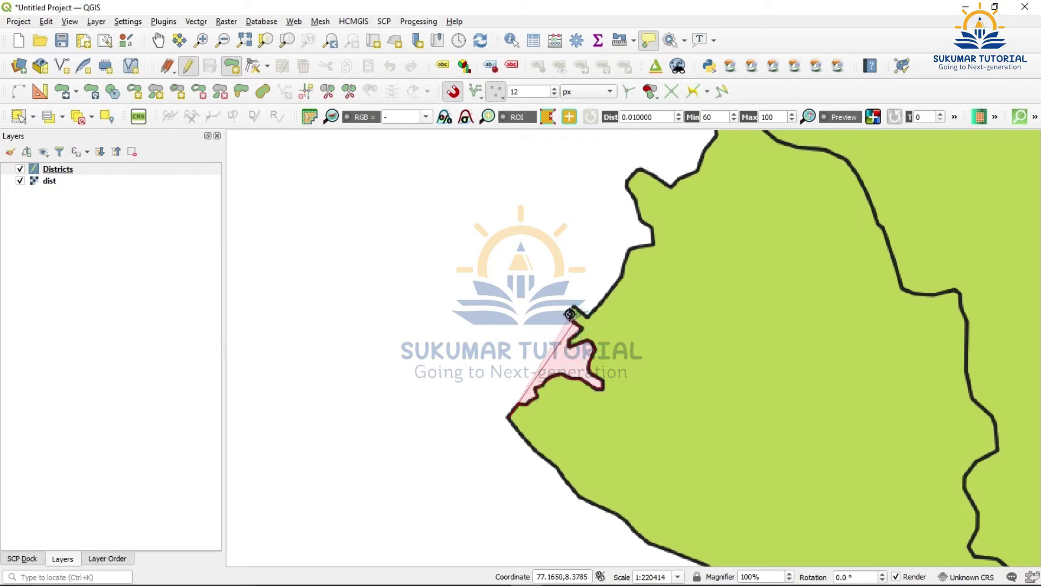
left_click(570, 312)
left_click(573, 307)
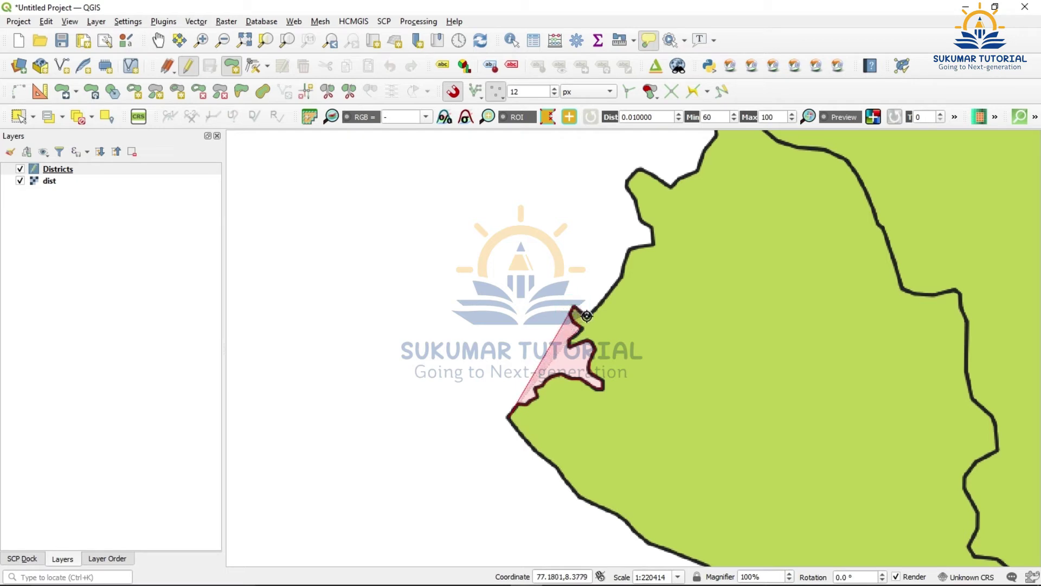
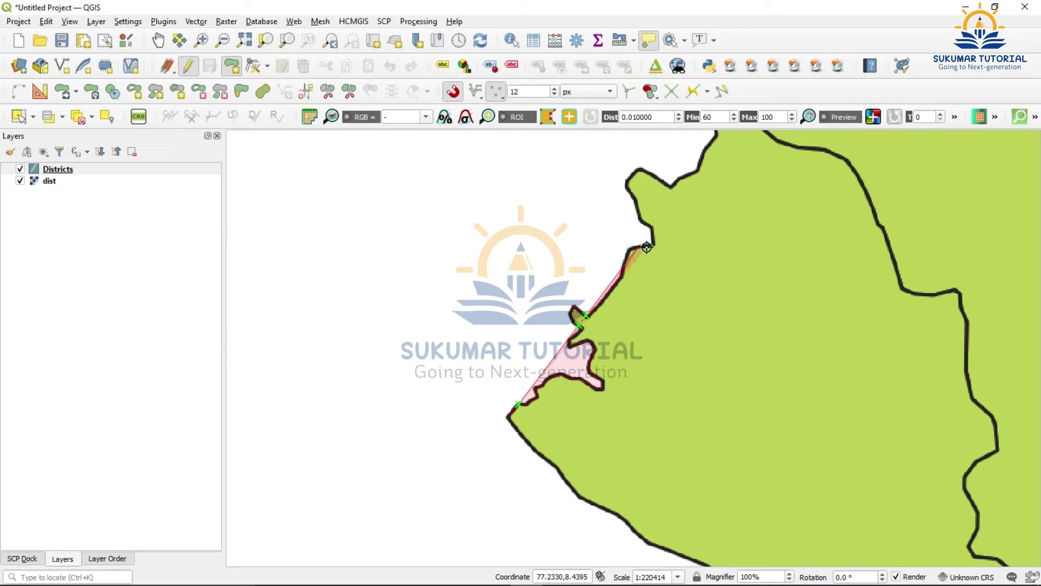
left_click(652, 242)
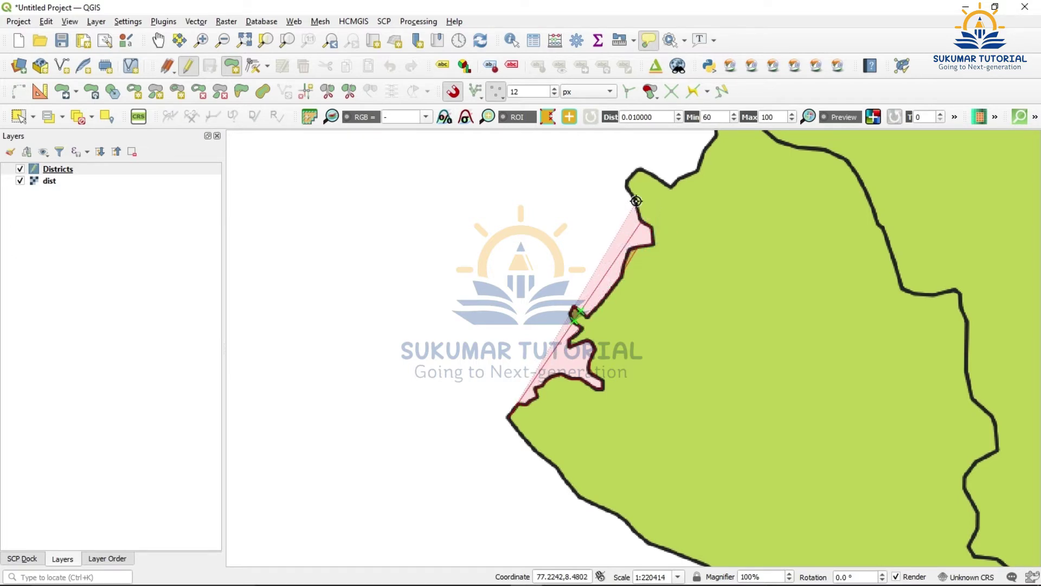
left_click(624, 180)
left_click(639, 168)
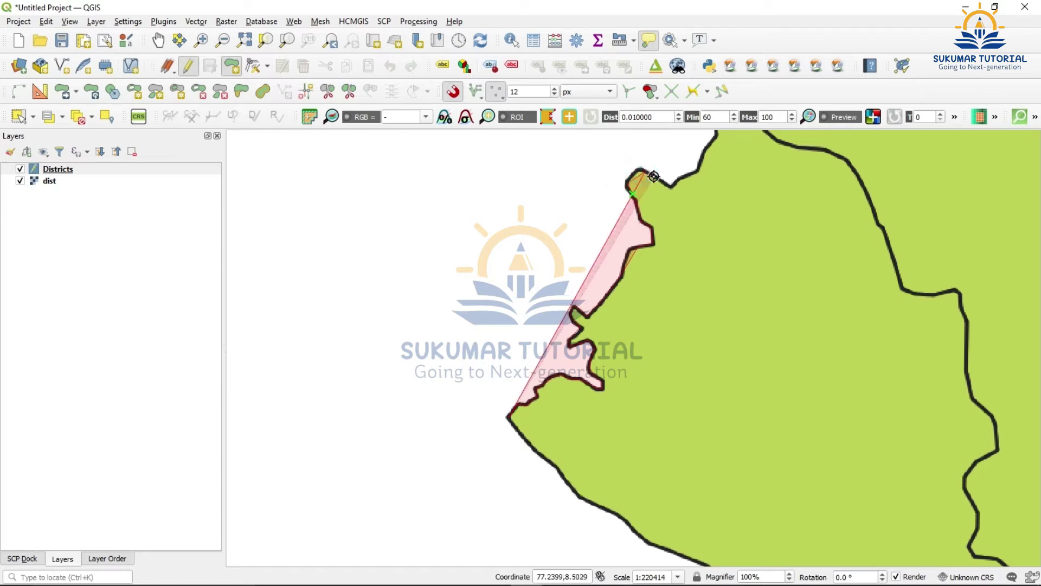
left_click(680, 176)
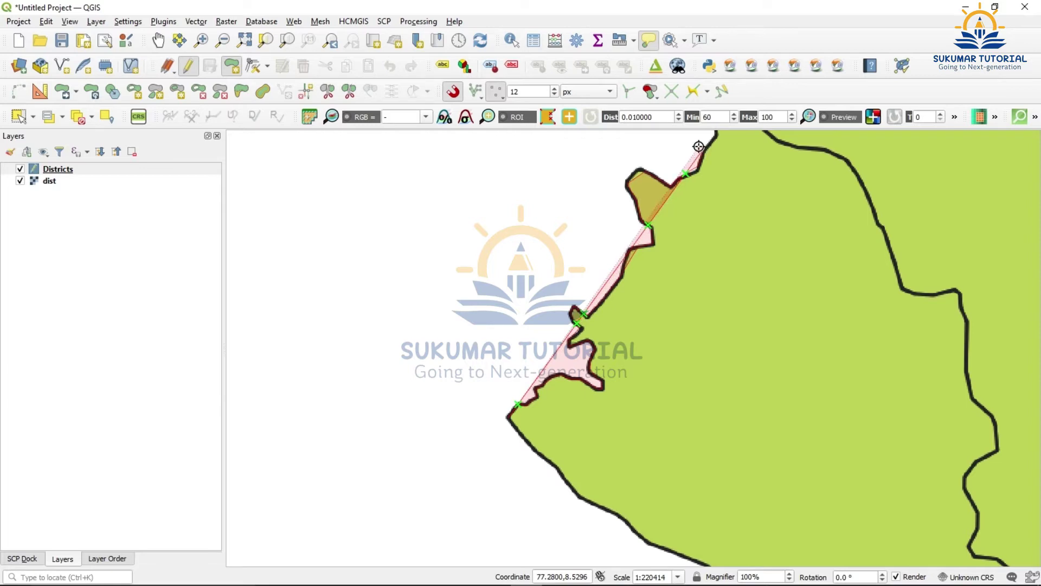
- Carry the outline across the district's northern boundary and down its eastern boundary past the squared northeastern corner
key("Up")
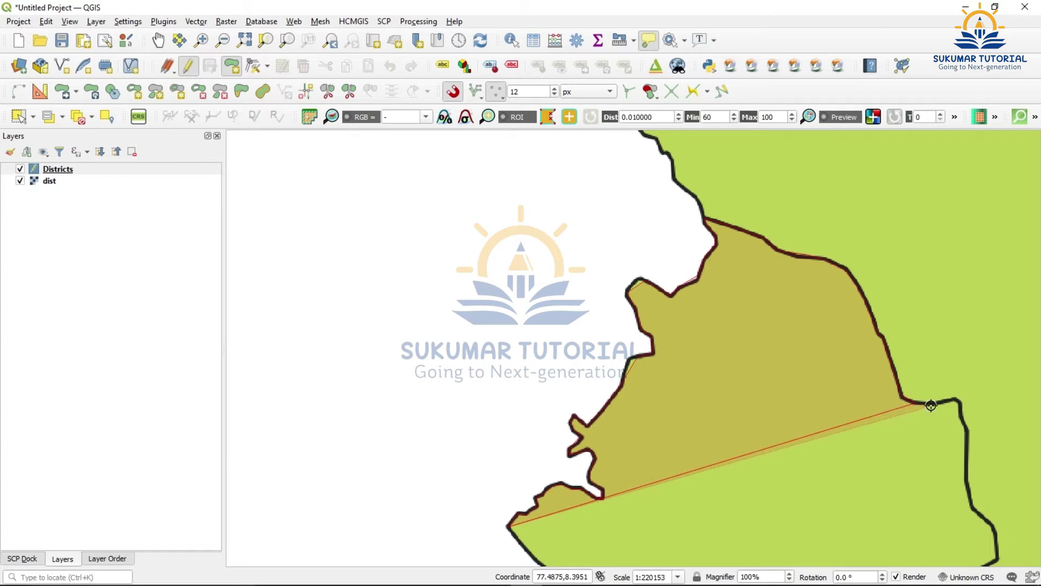
left_click(958, 406)
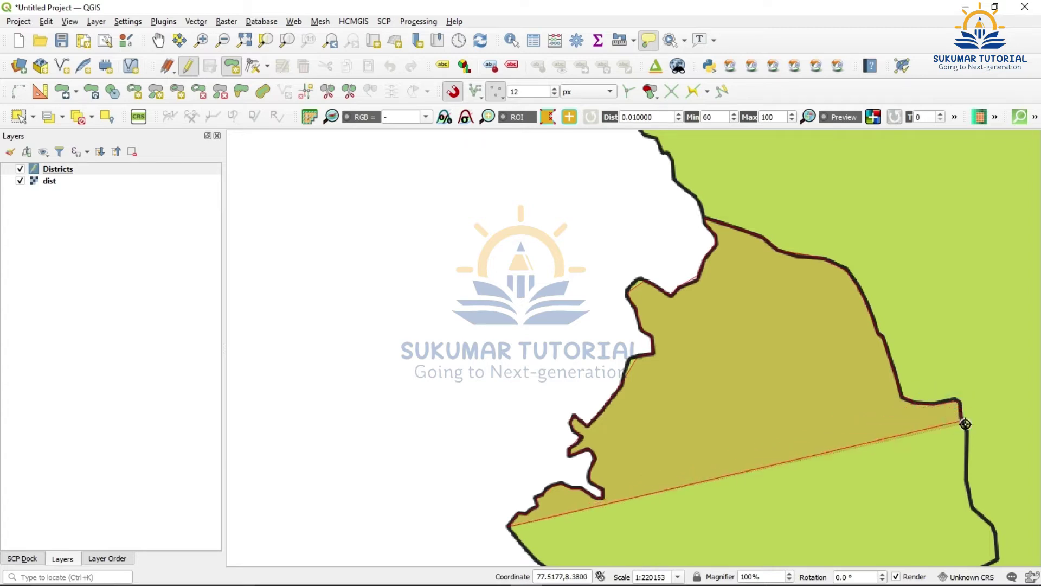
left_click(966, 433)
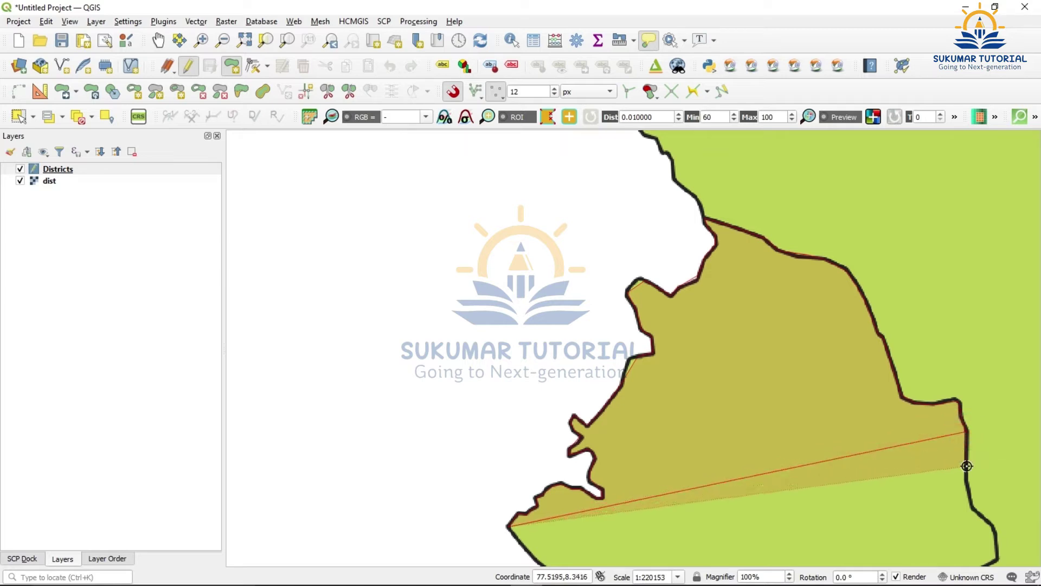
left_click(965, 484)
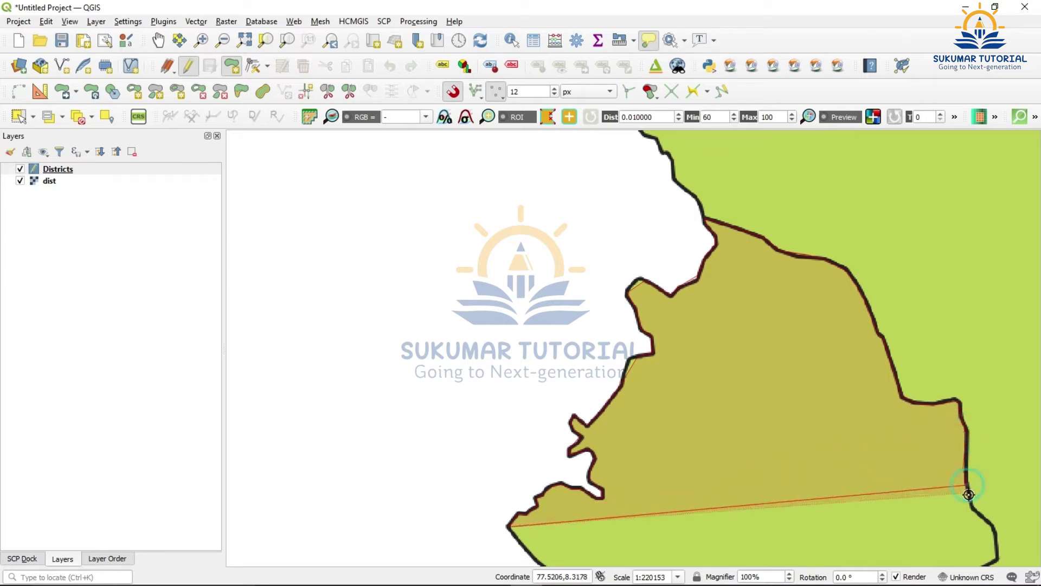
left_click(974, 504)
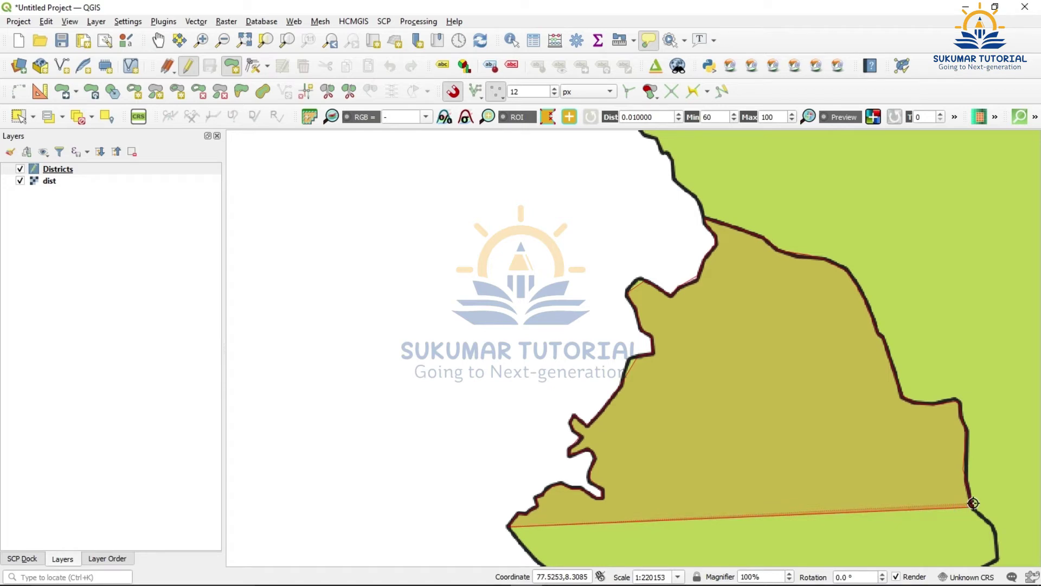
- Trace the winding lower eastern boundary down to the junction with the neighbouring districts near the southeastern corner
key("Down")
key("Down")
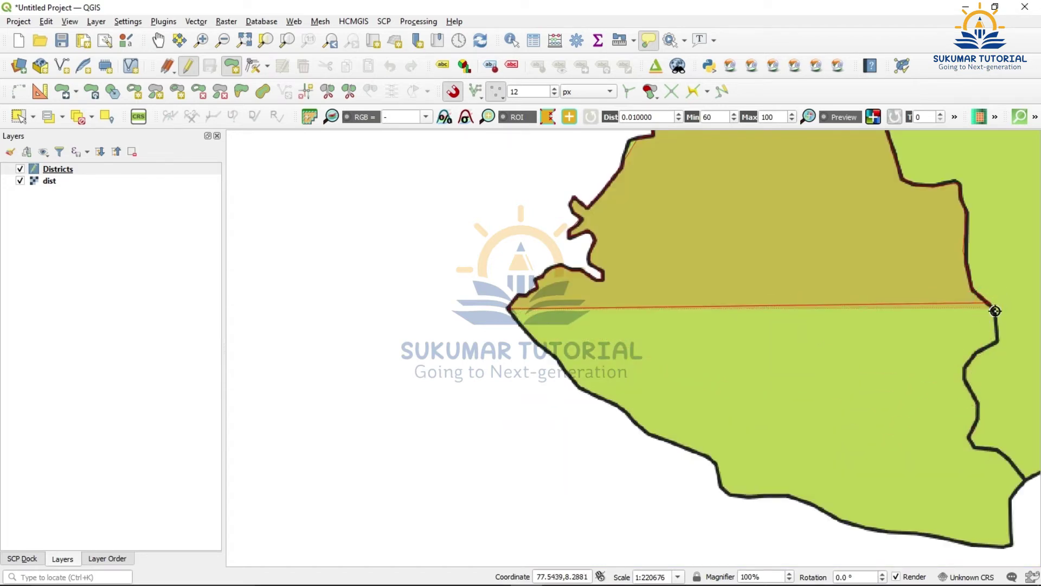
left_click(994, 313)
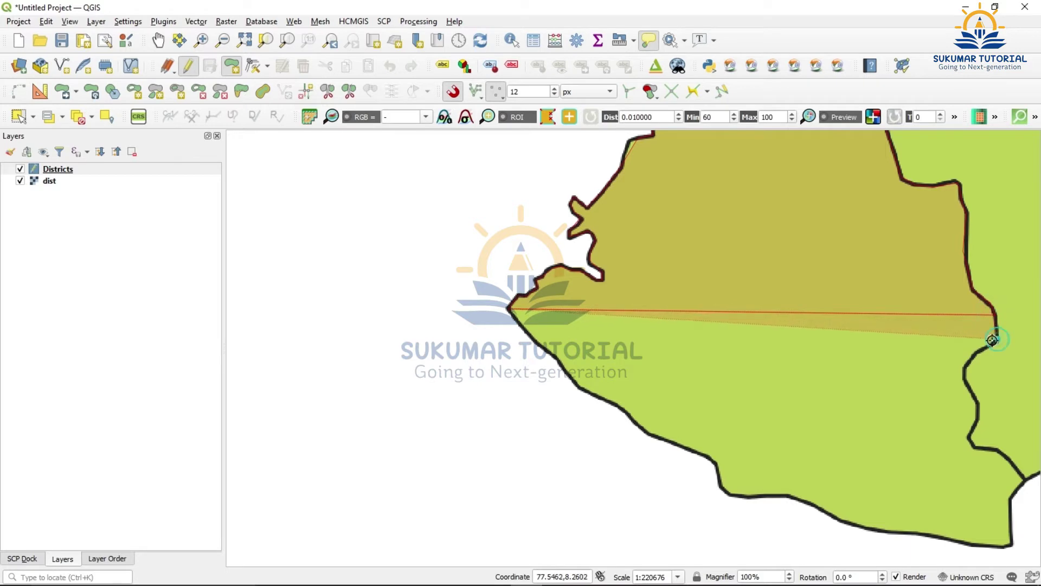
key("BackSpace")
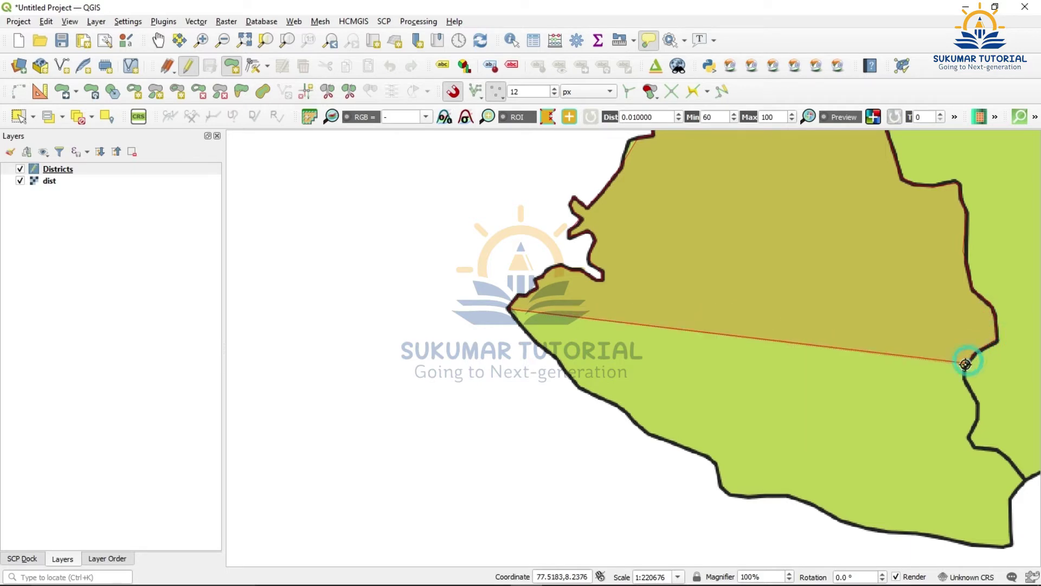
left_click(964, 376)
key("BackSpace")
left_click(976, 404)
key("BackSpace")
left_click(971, 440)
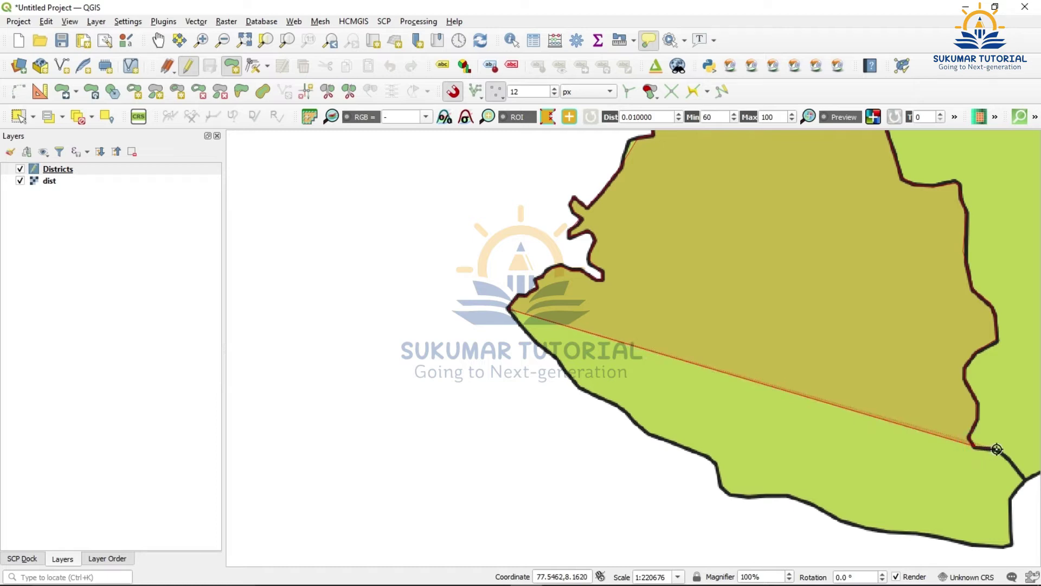
left_click(1012, 465)
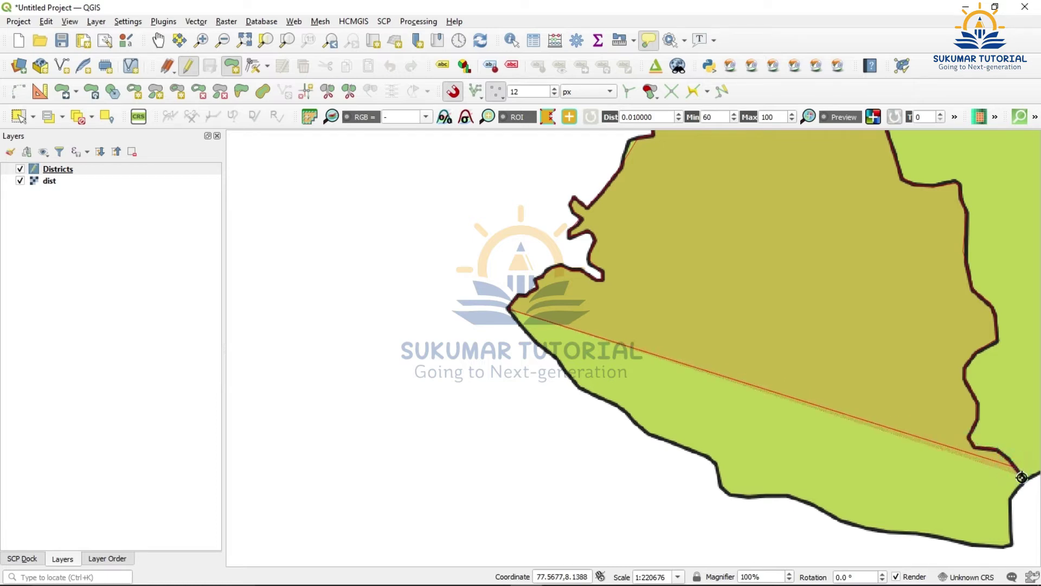
left_click(1024, 479)
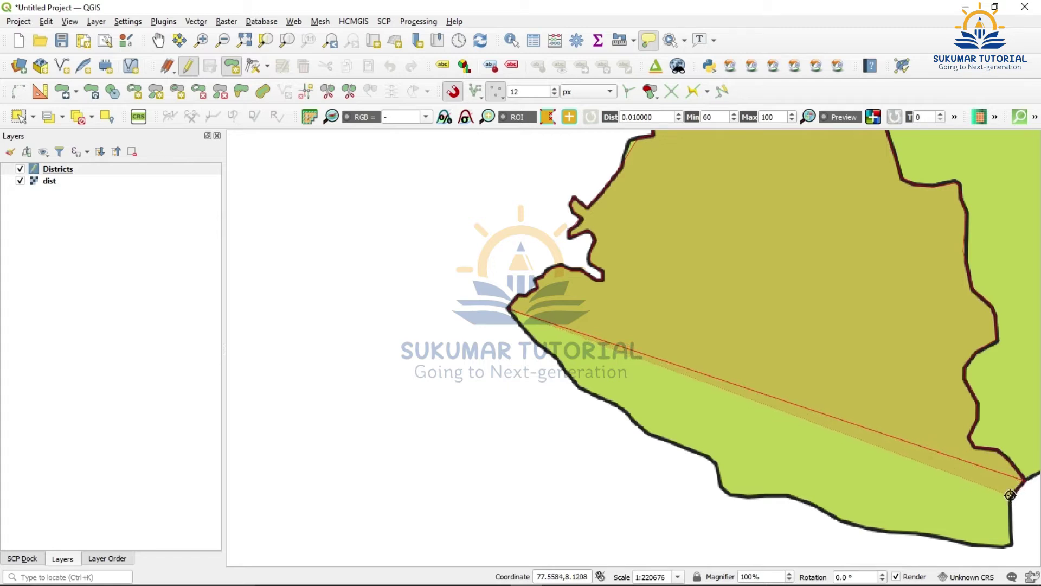
- Take the outline around the district's southeastern corner and westward along the eastern half of the southern boundary
left_click(1010, 496)
left_click(1010, 543)
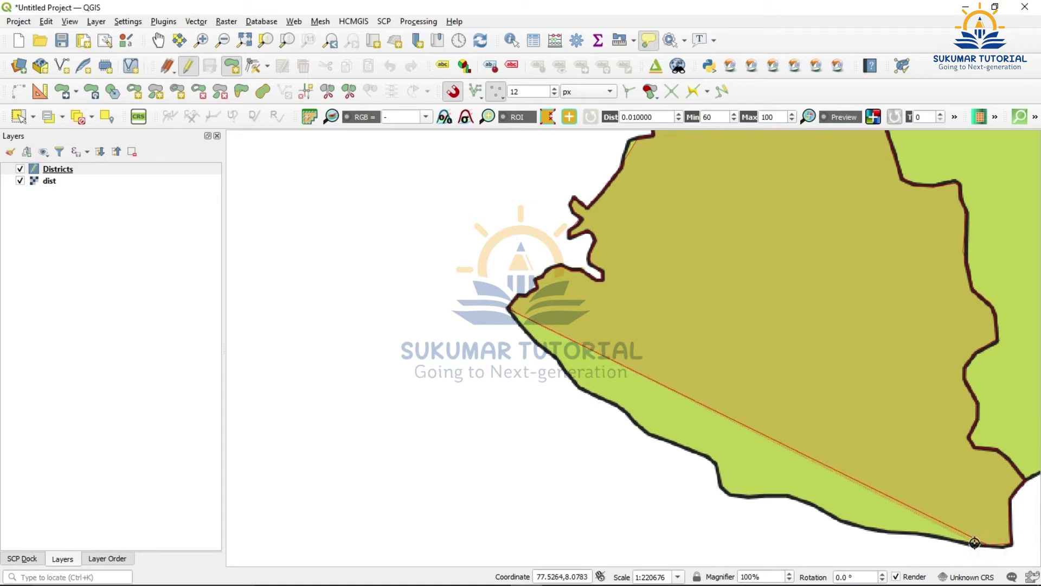
left_click(944, 537)
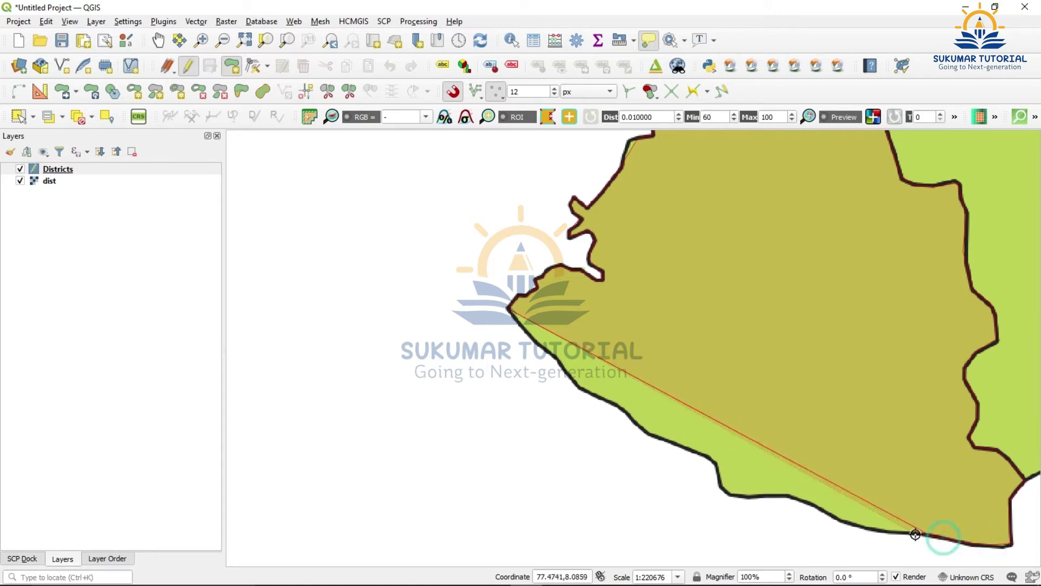
left_click(890, 531)
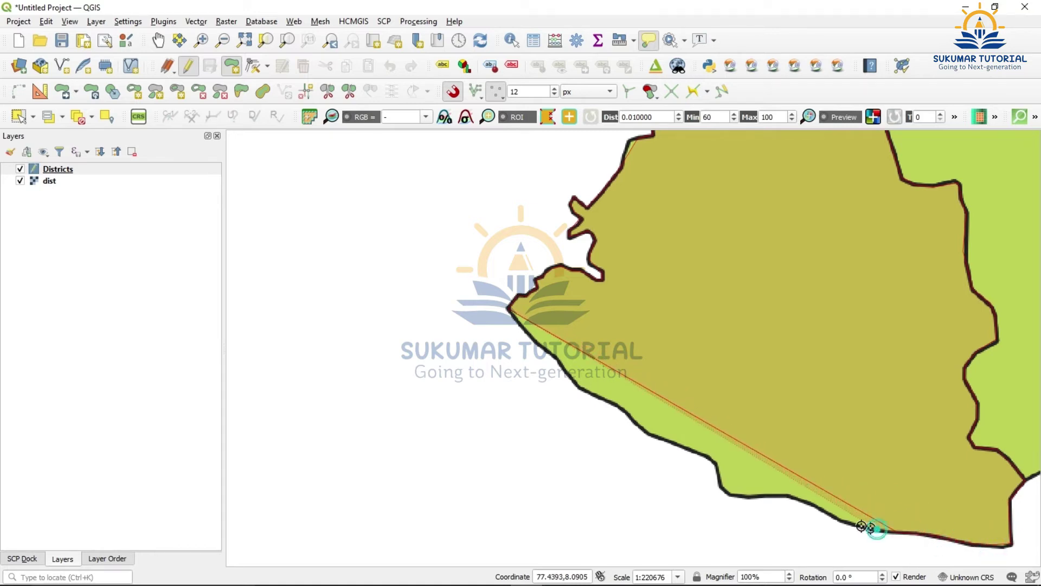
left_click(847, 522)
left_click(824, 508)
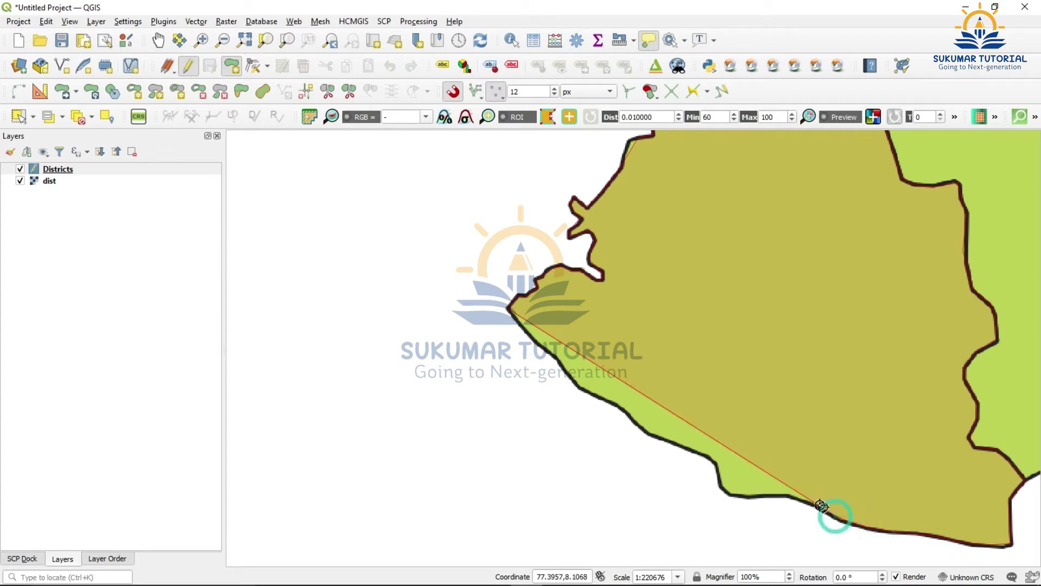
left_click(805, 494)
left_click(781, 494)
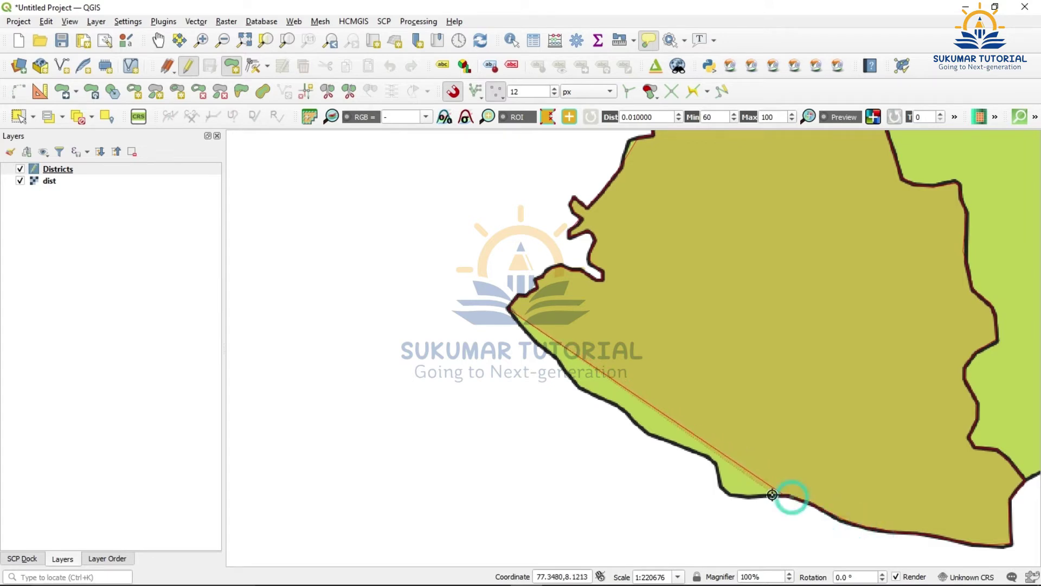
- Trace the rest of the southern boundary around the stepped bend and northwest toward the starting point at the western tip
left_click(746, 495)
left_click(727, 490)
left_click(717, 480)
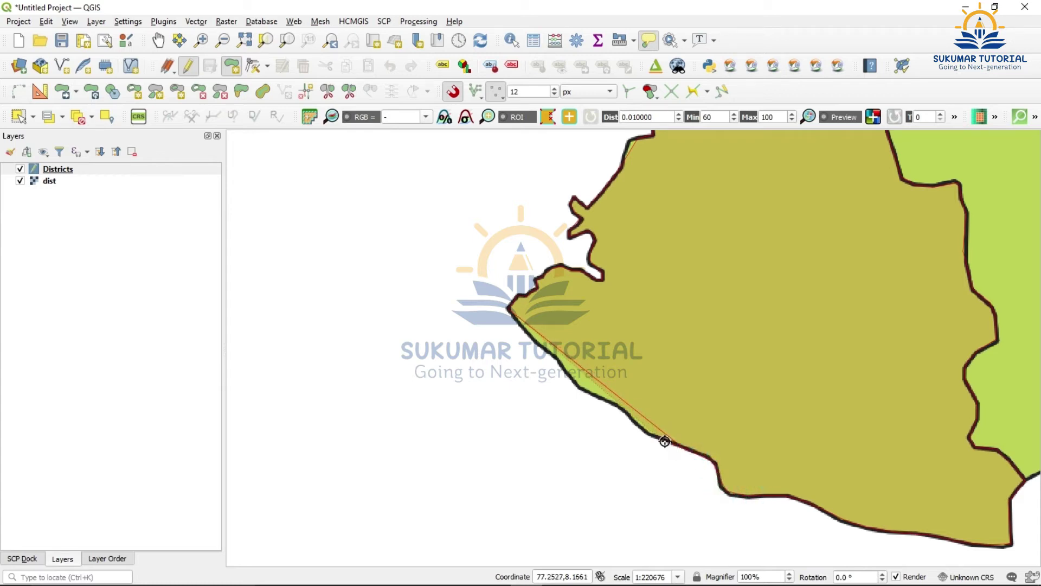
left_click(651, 431)
left_click(632, 421)
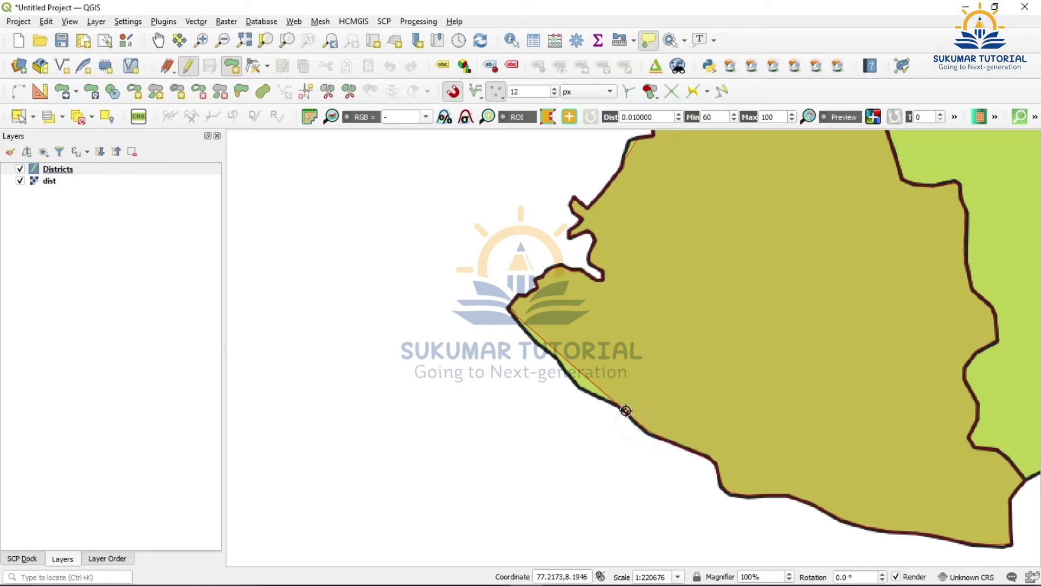
left_click(591, 394)
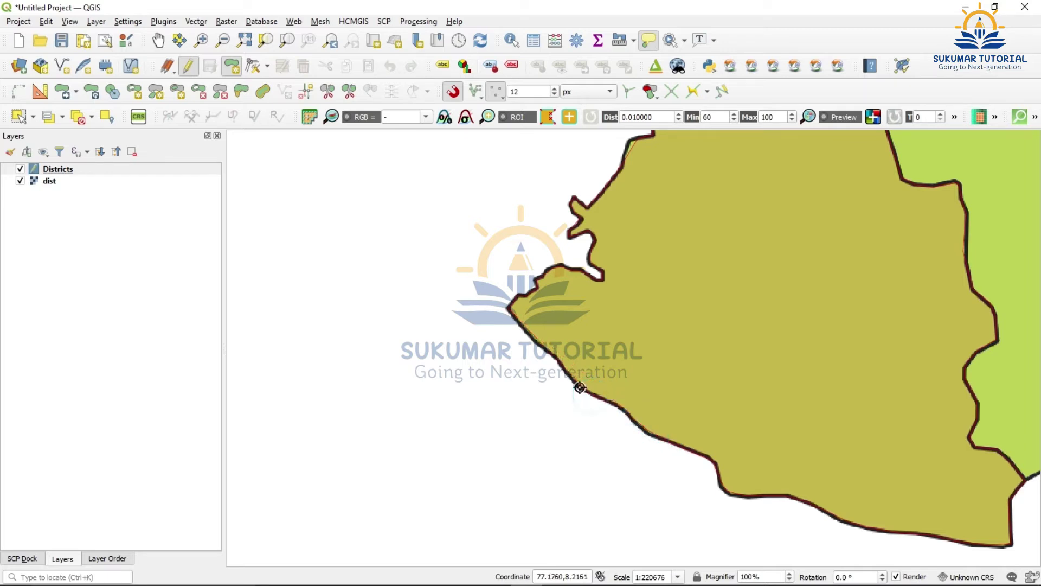
left_click(561, 361)
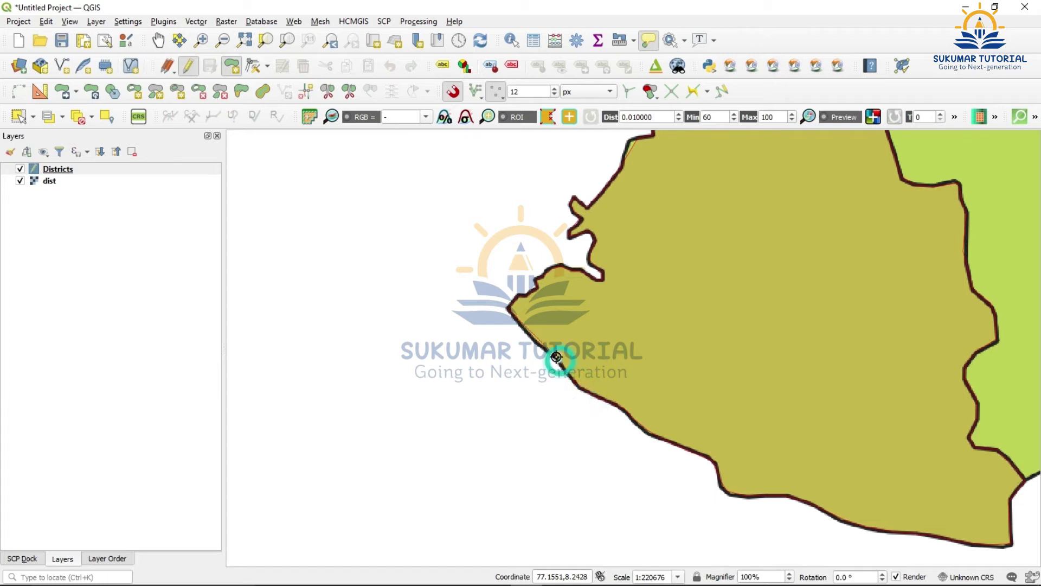
left_click(534, 339)
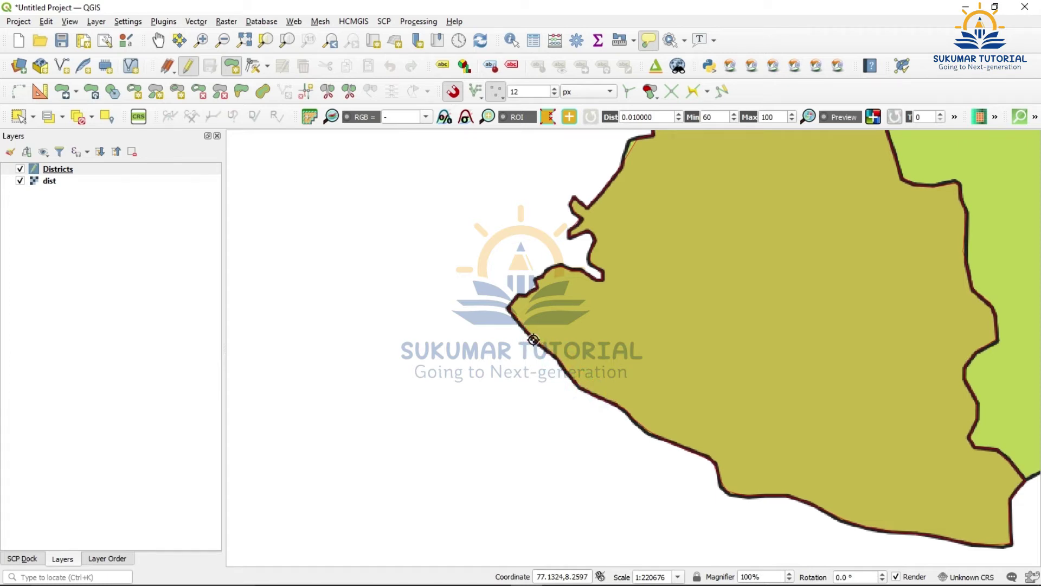
- Finish the first district polygon and save its attributes with id 1 and Name Kanyakumari
right_click(533, 339)
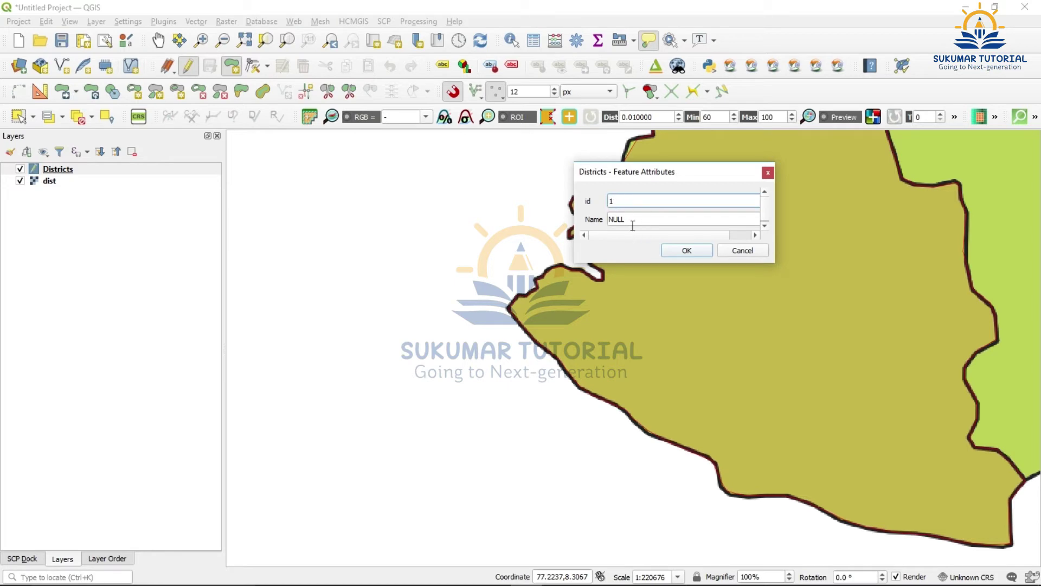
left_click(628, 220)
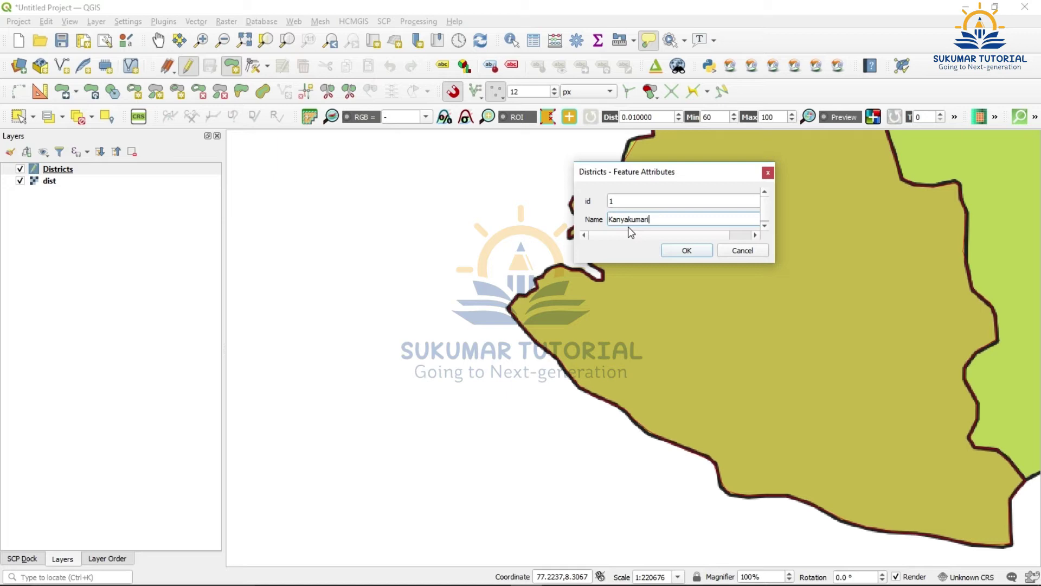
left_click(696, 251)
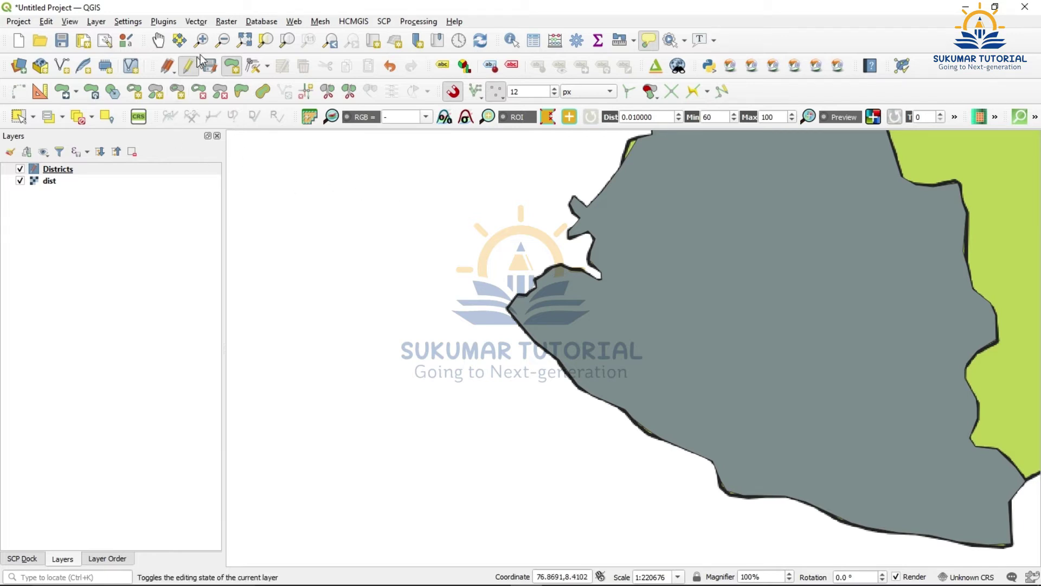
- Start a new Districts polygon at Kanyakumari's northwestern junction and trace the first stretch of the adjoining northern district's western boundary northwest
left_click(158, 41)
left_click_drag(770, 317, 497, 396)
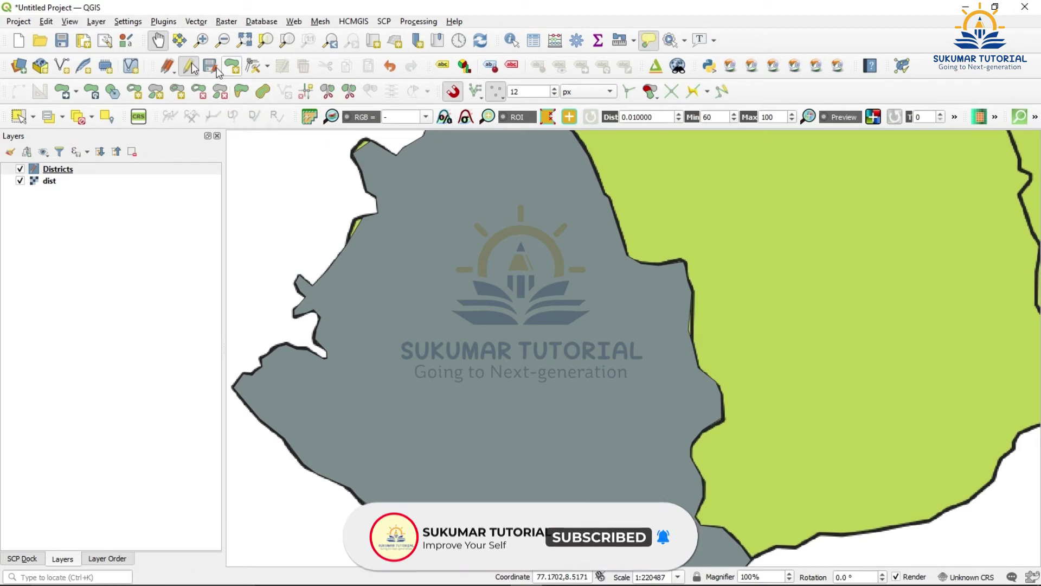
left_click(158, 40)
left_click_drag(523, 261, 512, 453)
left_click_drag(487, 371, 576, 472)
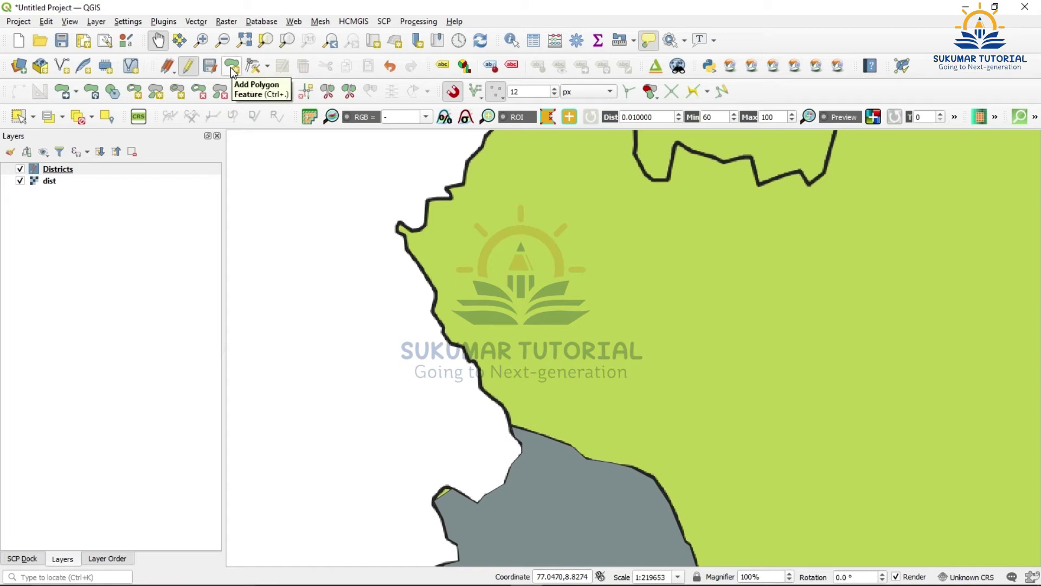
left_click(231, 67)
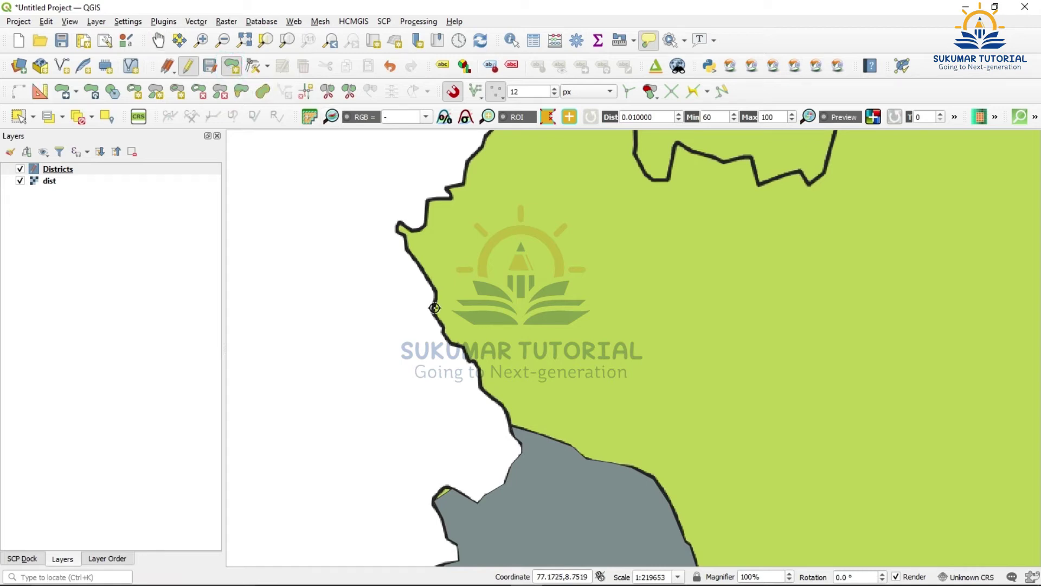
left_click(510, 426)
left_click(506, 412)
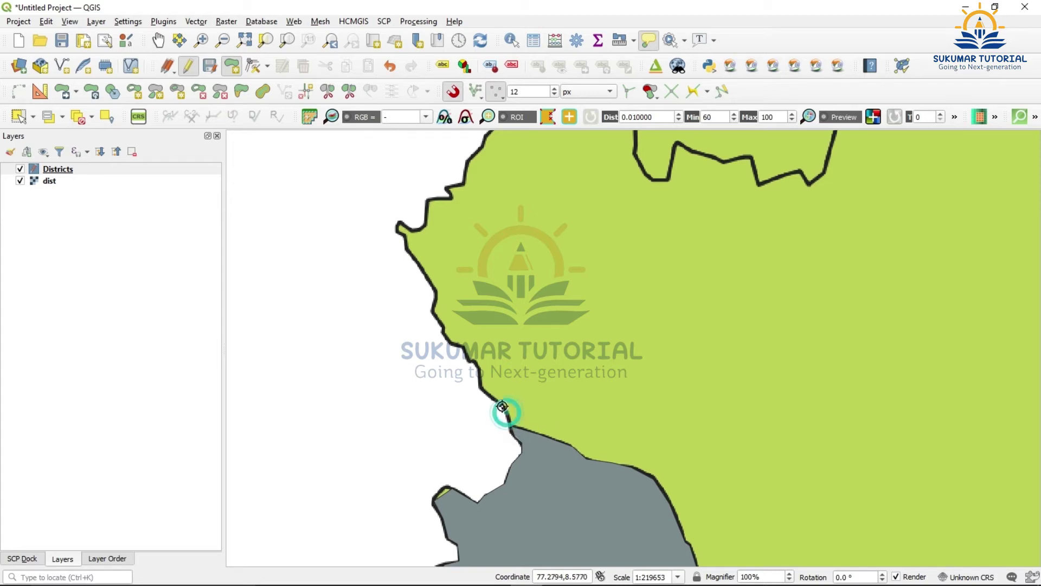
left_click(486, 392)
left_click(476, 384)
left_click(480, 370)
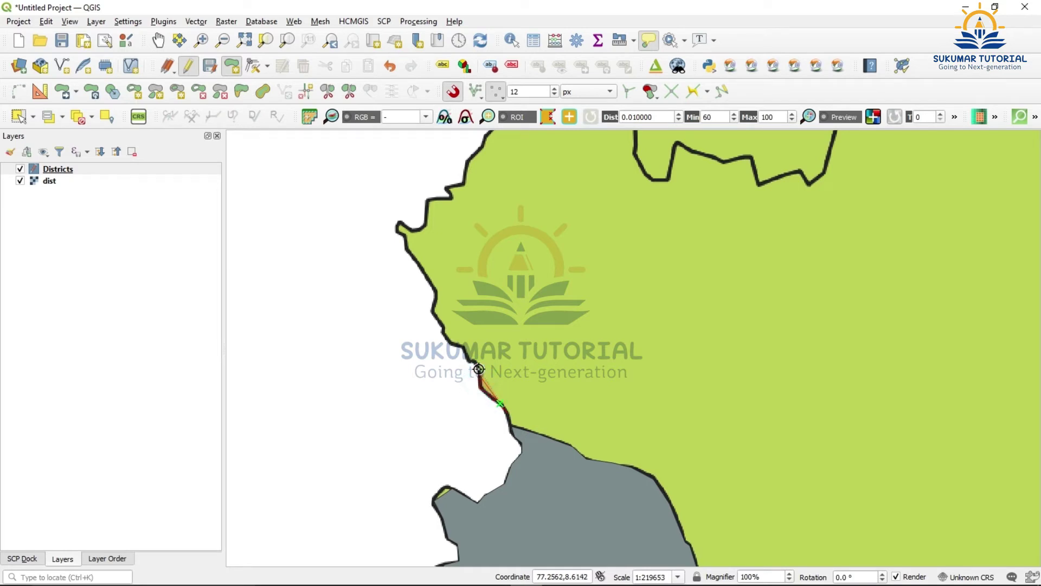
- Continue the outline northwest along the stepped part of the western boundary to the bend below the straight stretch
left_click(470, 363)
left_click(466, 358)
left_click(461, 349)
left_click(447, 338)
left_click(441, 328)
left_click(437, 321)
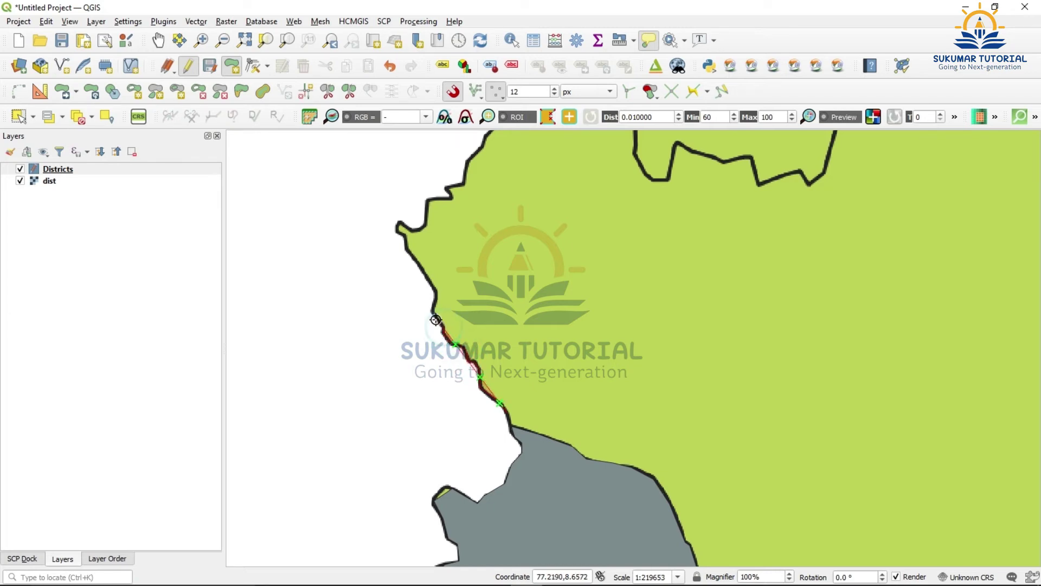
left_click(432, 308)
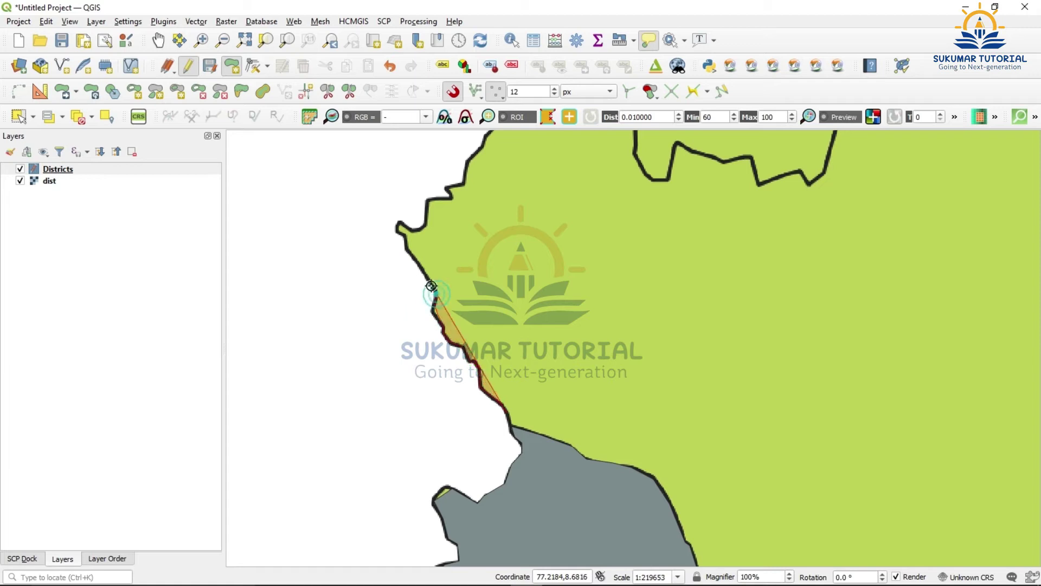
- Trace the western boundary up the straight stretch and around the small pointed tip at the district's westernmost end
left_click(421, 273)
left_click(409, 253)
left_click(407, 245)
left_click(399, 229)
left_click(397, 228)
left_click(409, 230)
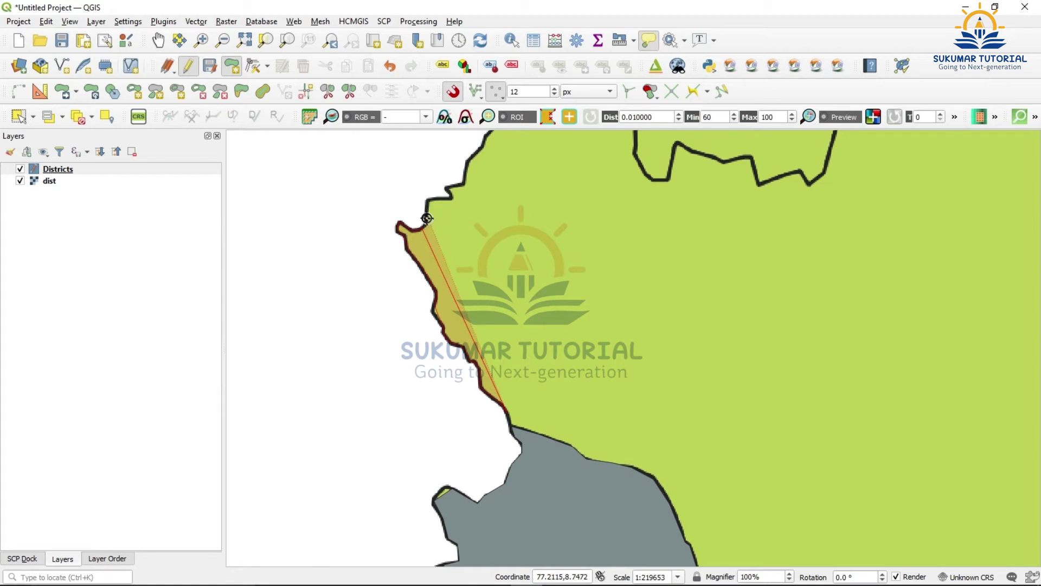
- Trace the stepped western boundary northeast from the pointed tip up to the junction at the district's northwestern corner
left_click(453, 197)
left_click(466, 176)
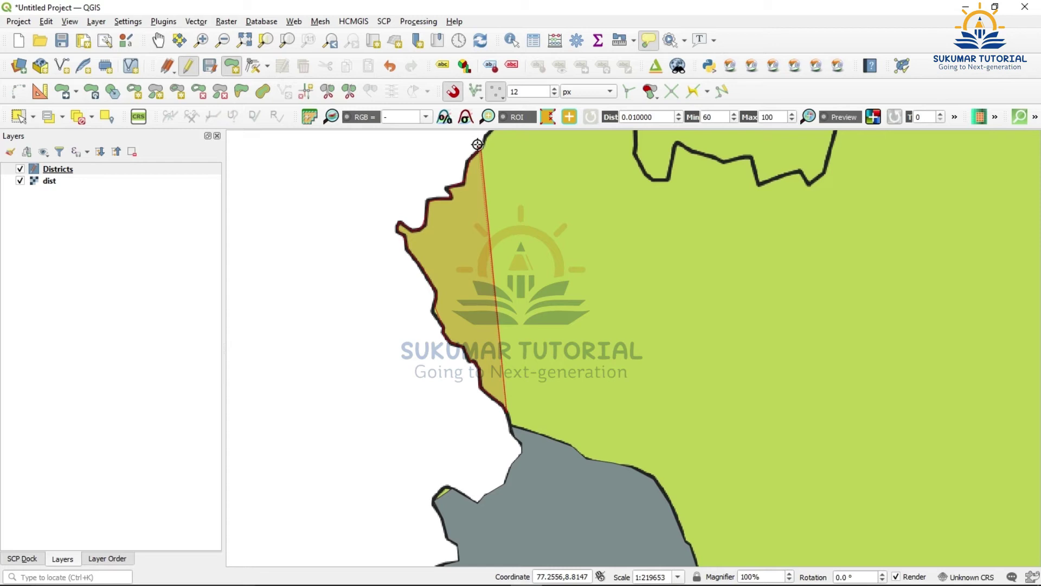
key("Up")
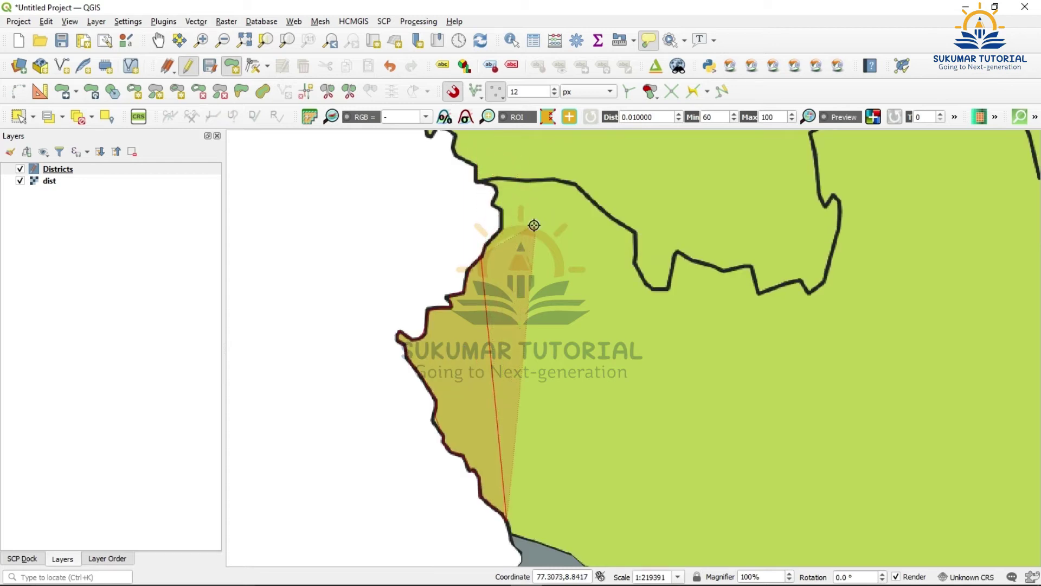
left_click(485, 245)
left_click(502, 229)
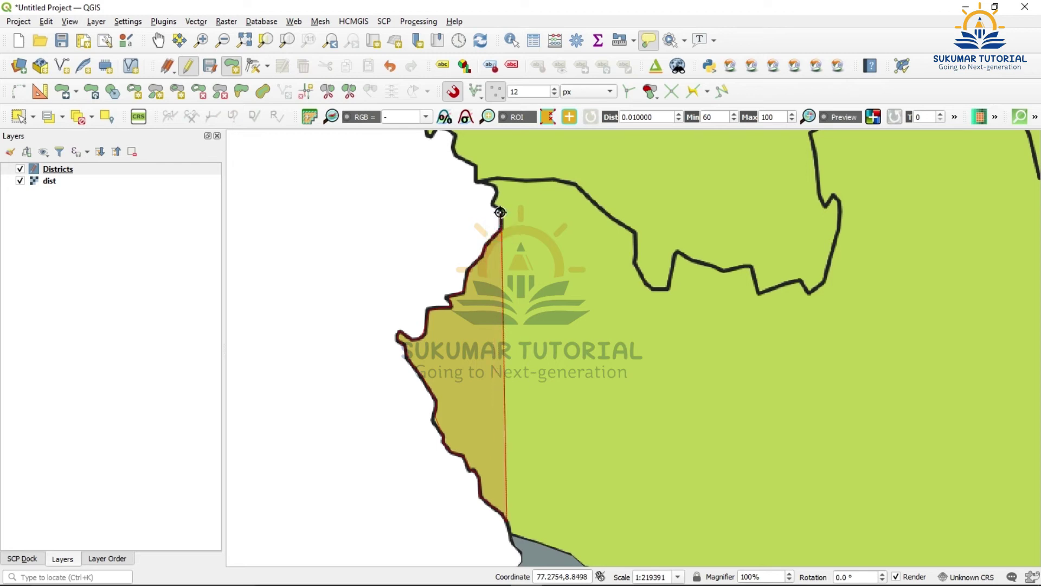
left_click(491, 202)
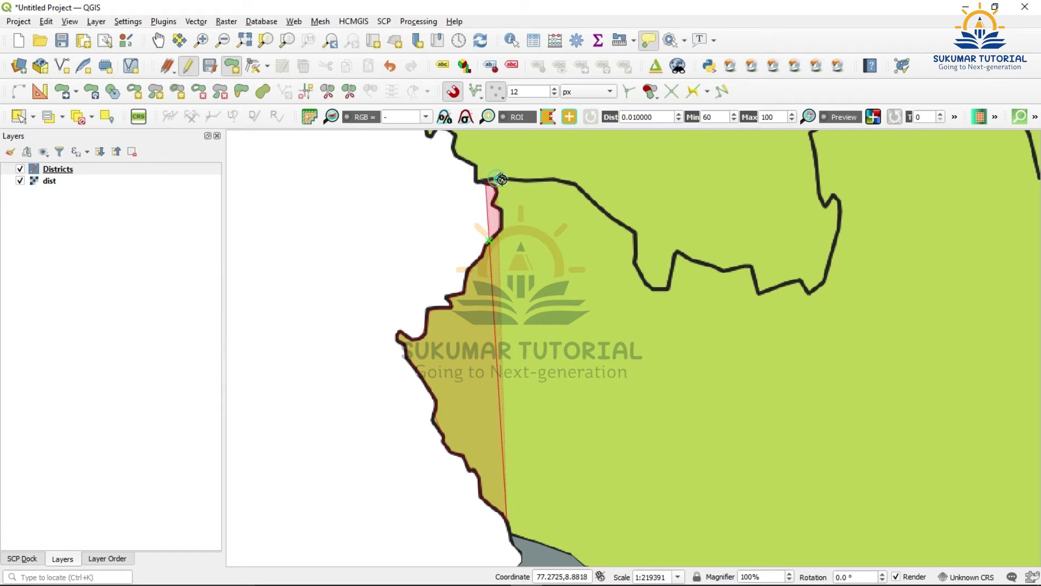
- Take the outline east along the northern boundary from the northwestern corner and down the slope to the deep notch
left_click(502, 181)
left_click(527, 181)
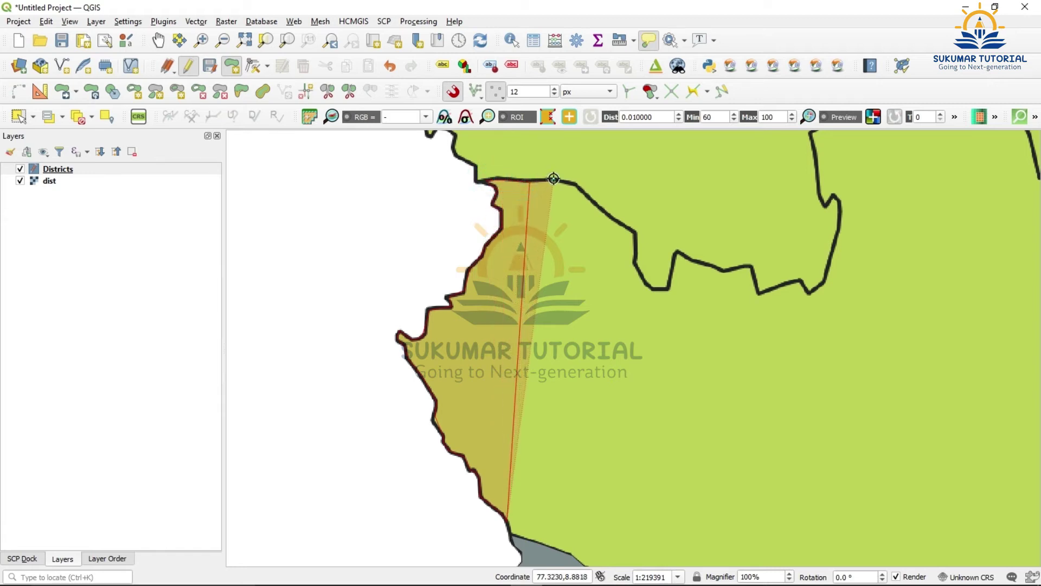
left_click(554, 181)
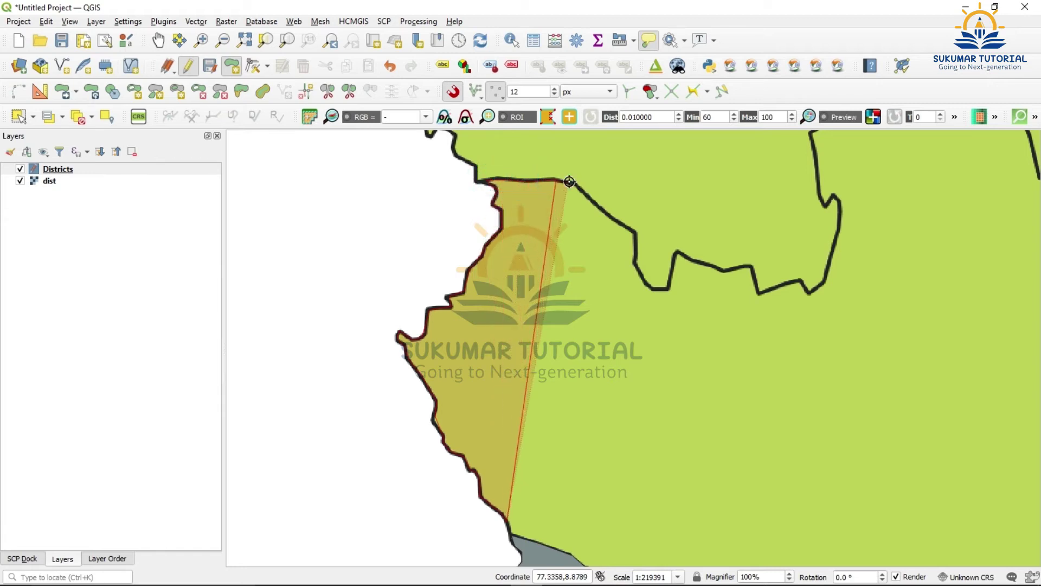
left_click(607, 216)
left_click(633, 232)
left_click(636, 264)
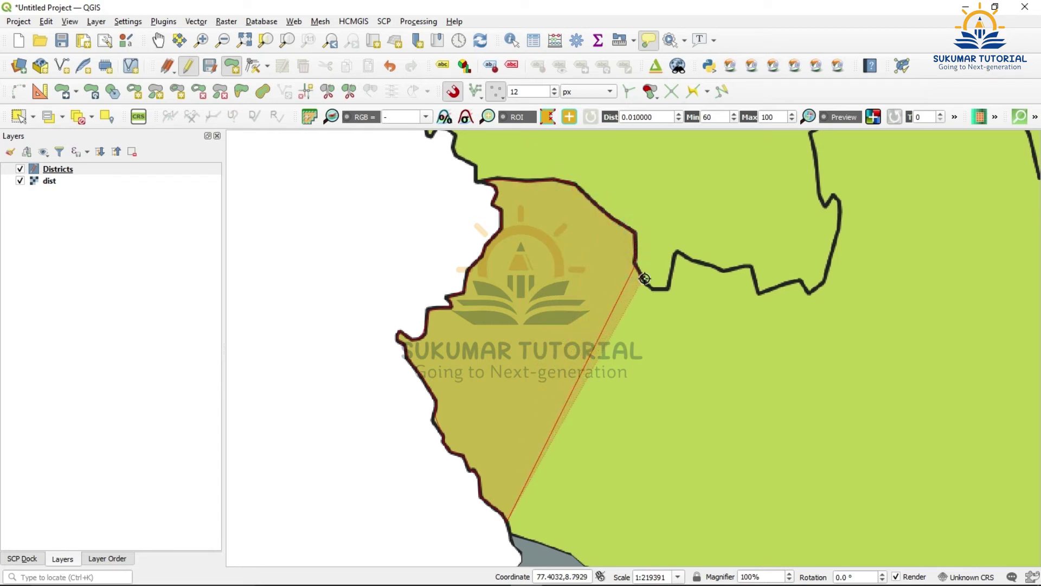
- Trace the northern boundary through the deep notch, over the peak and across the stepped section to the next low point
left_click(657, 289)
left_click(675, 250)
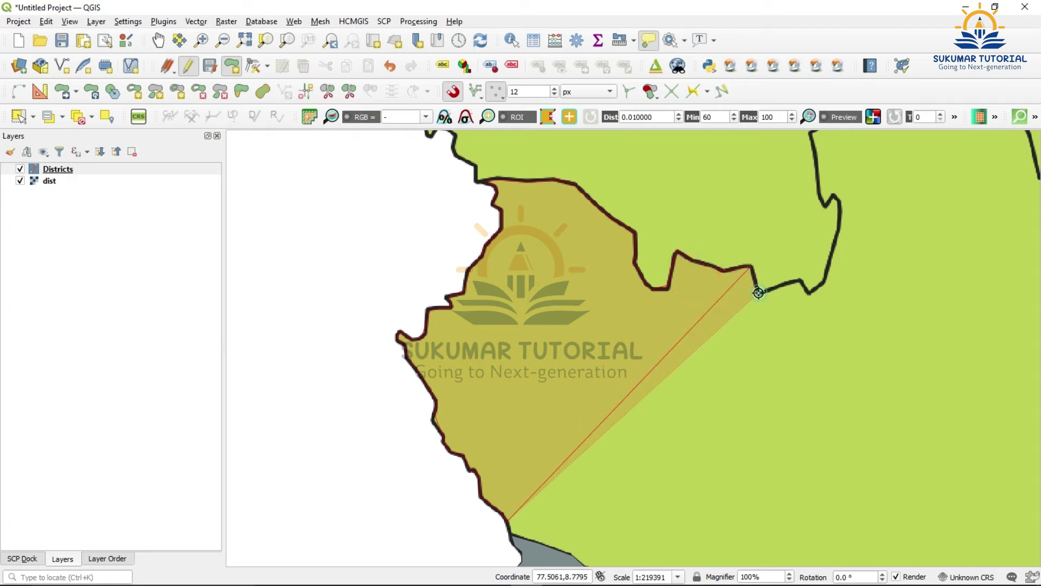
left_click(786, 282)
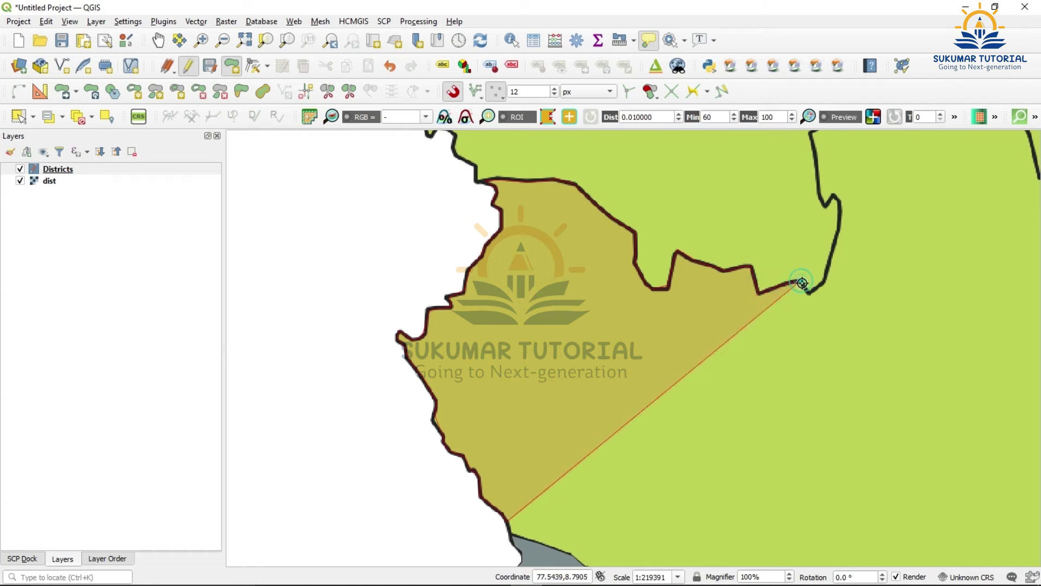
left_click(808, 292)
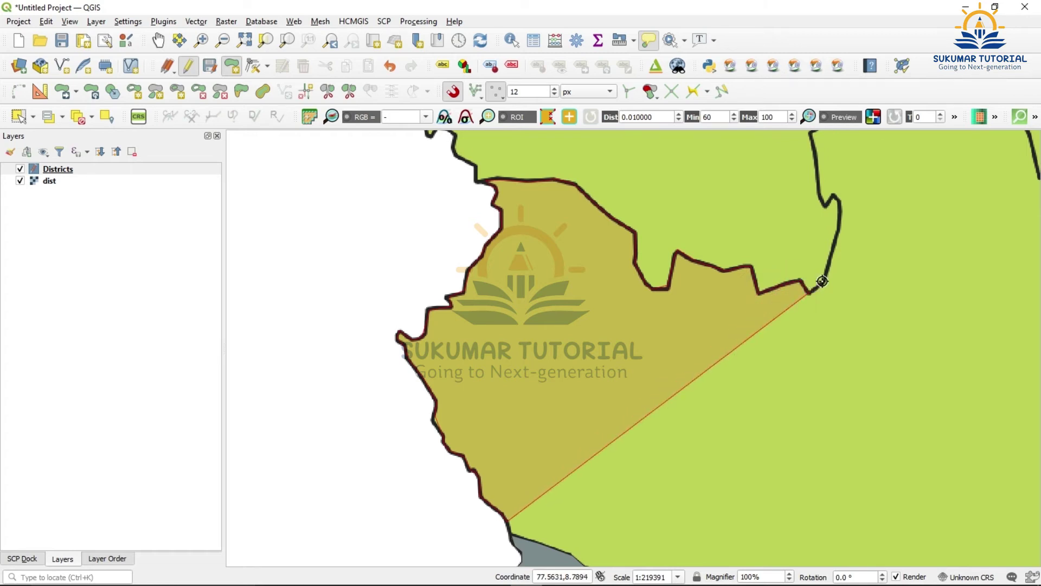
- Carry the outline north from the low point, around the small hooked spur and up toward the sharp boundary corner
left_click(831, 246)
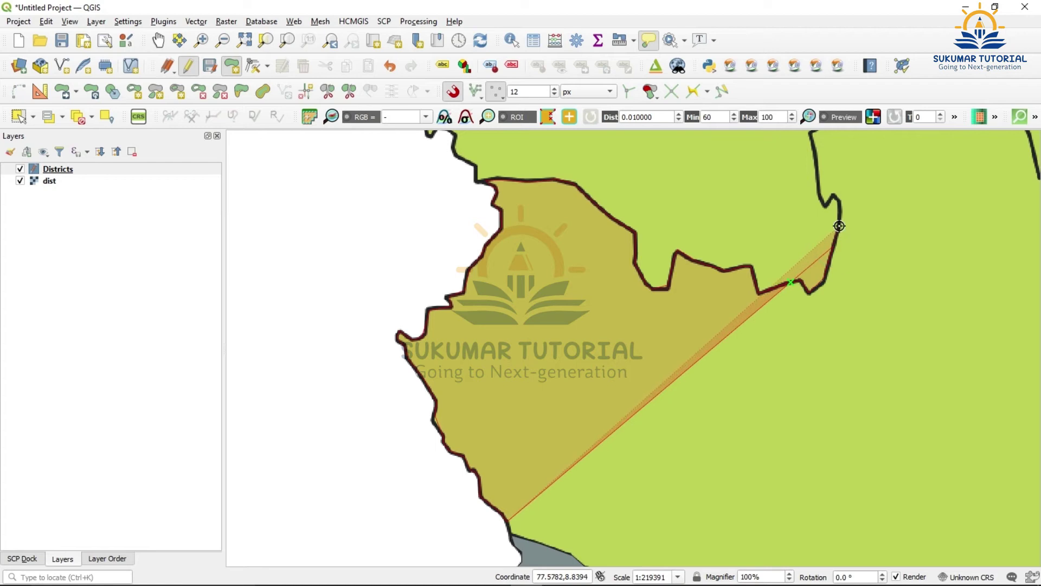
left_click(838, 199)
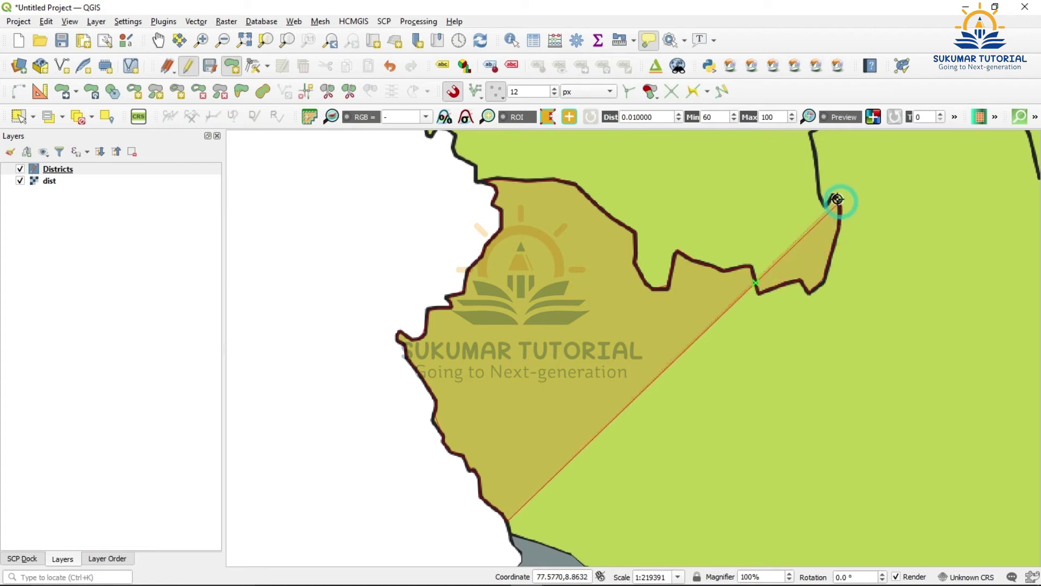
left_click(822, 200)
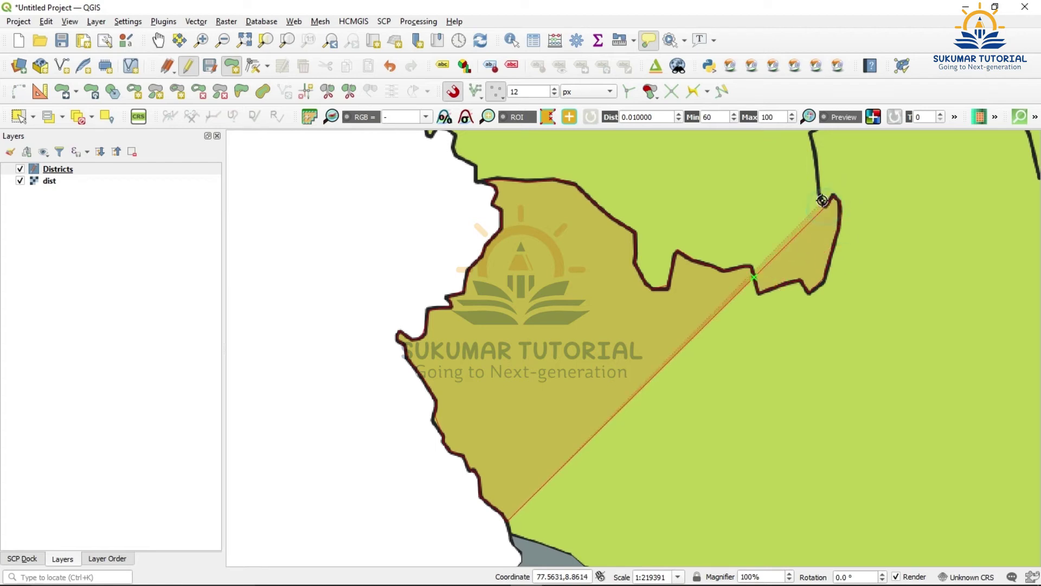
left_click(814, 156)
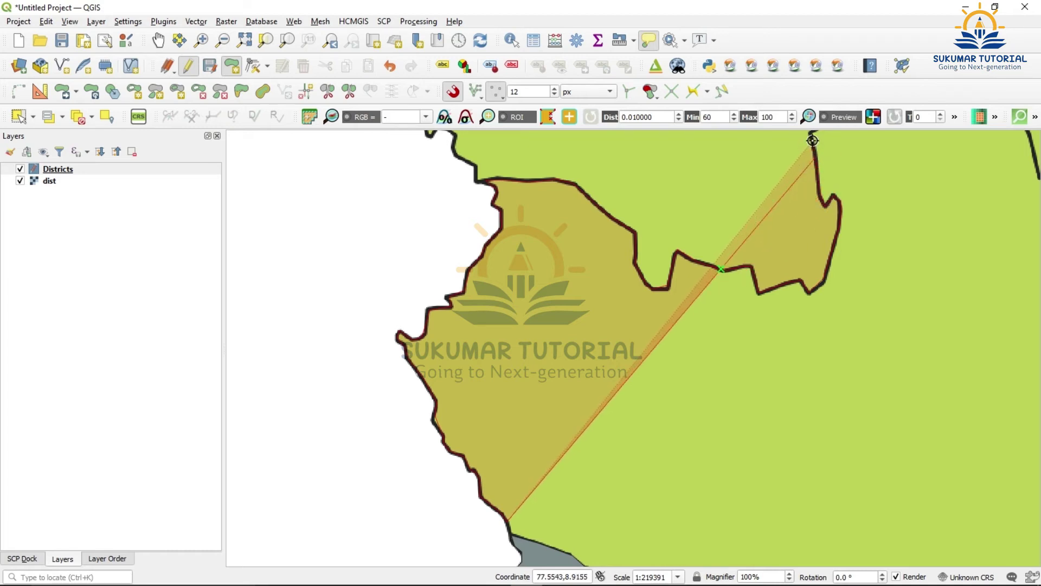
left_click(812, 141)
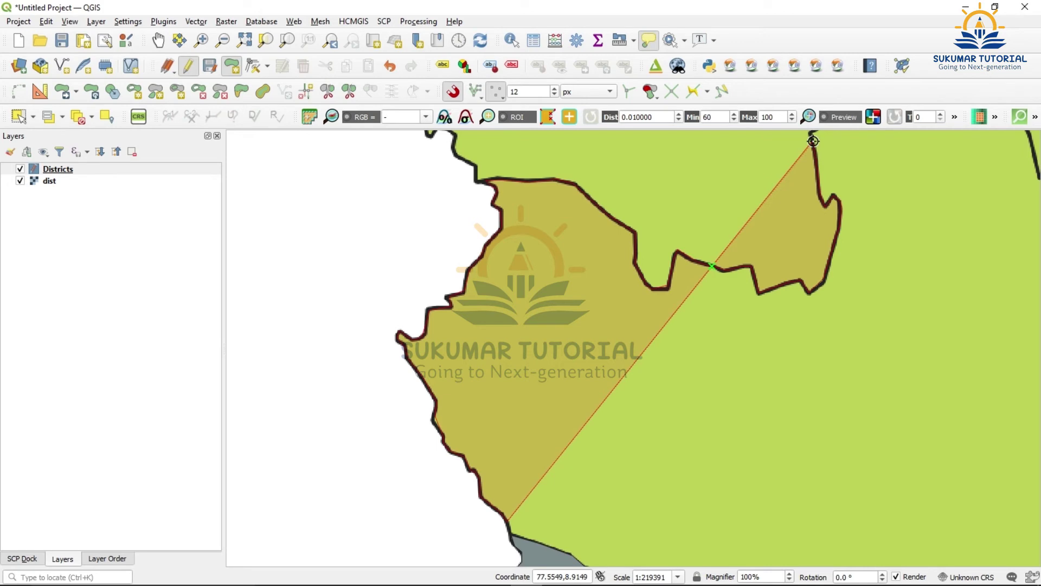
- Trace the northern boundary northeast from the sharp corner, over the first rounded peak and through the small dip
key("Up")
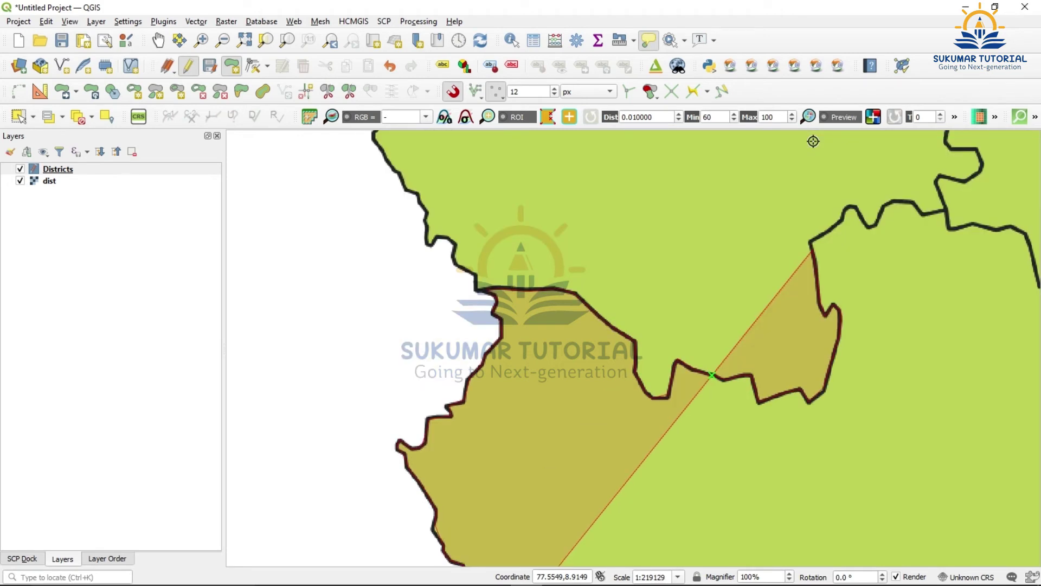
key("Right")
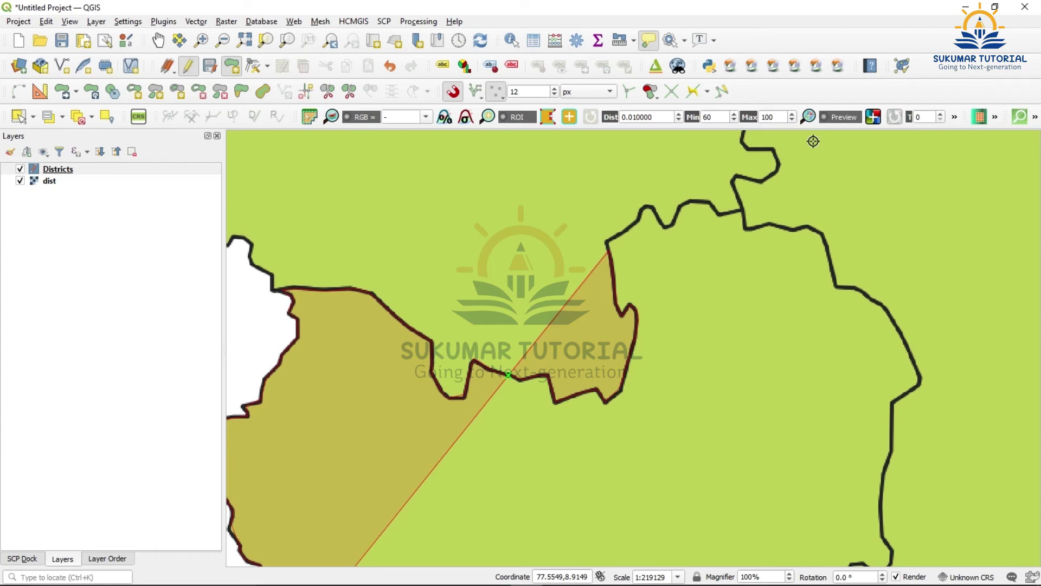
left_click(607, 242)
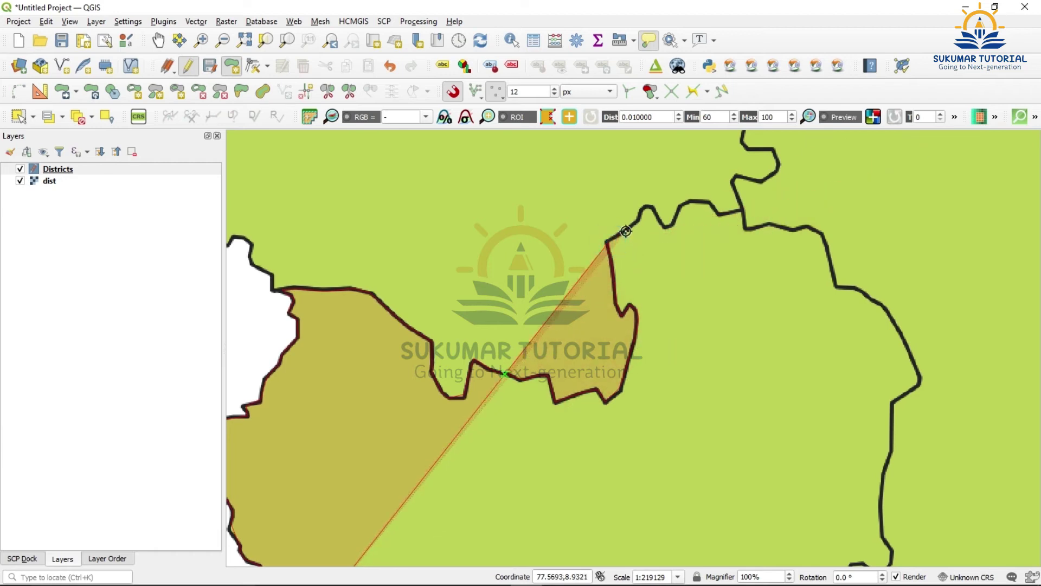
left_click(651, 209)
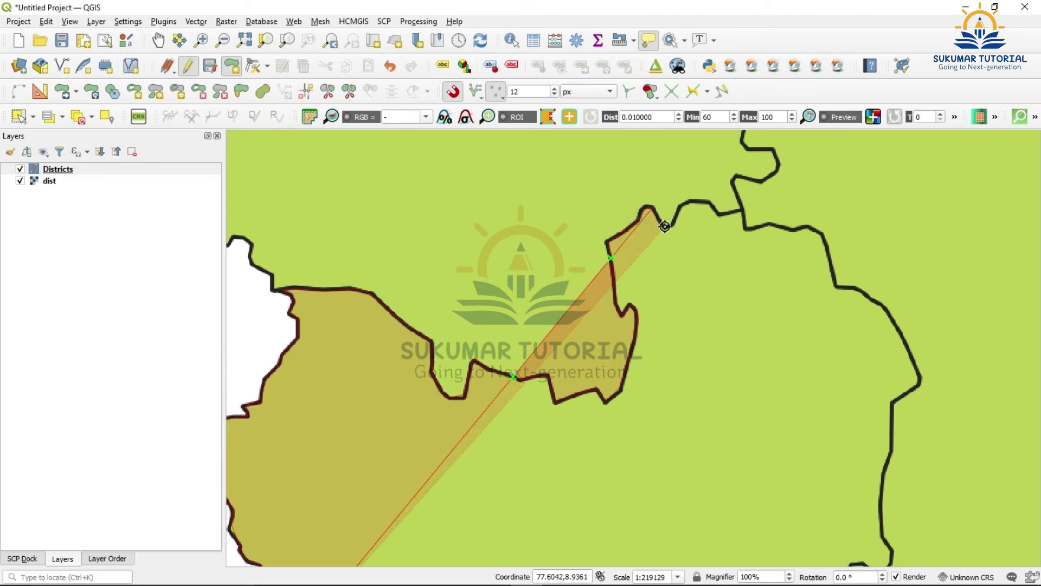
left_click(666, 227)
left_click(678, 207)
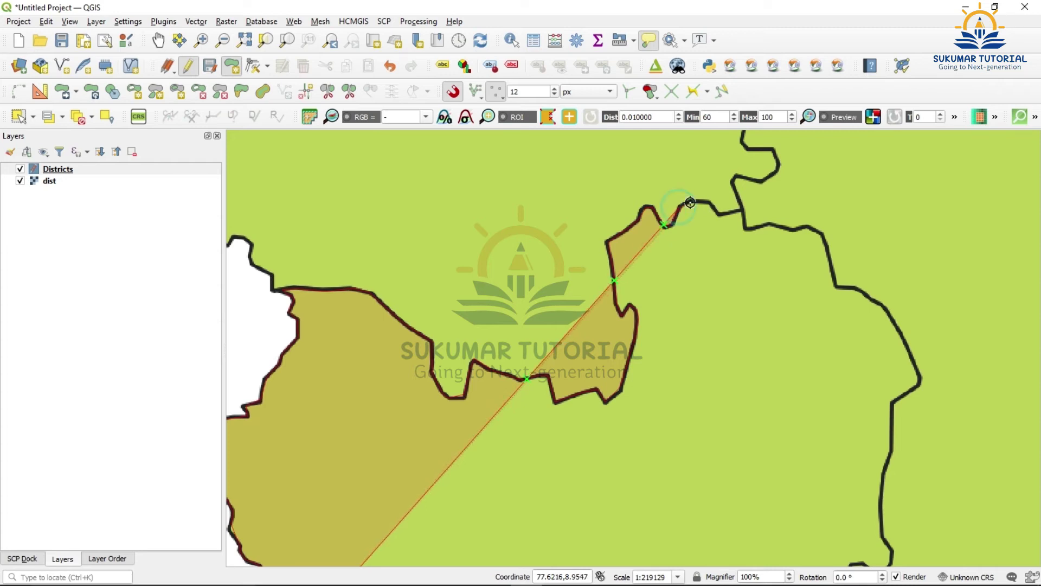
- Continue the outline east over the second rounded peak, past the three-way district junction and onto the boundary beyond it
left_click(693, 202)
left_click(706, 202)
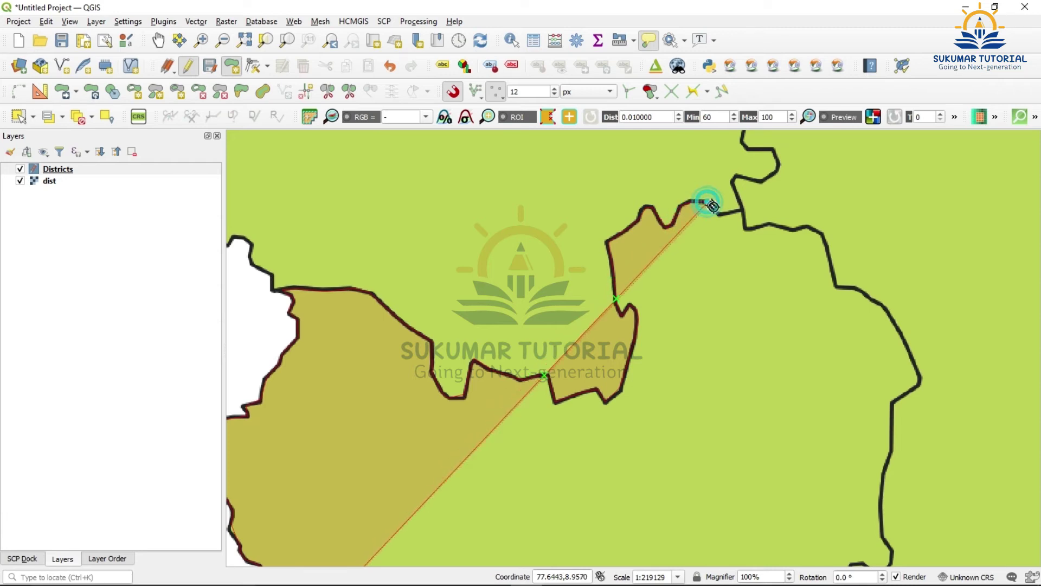
left_click(719, 214)
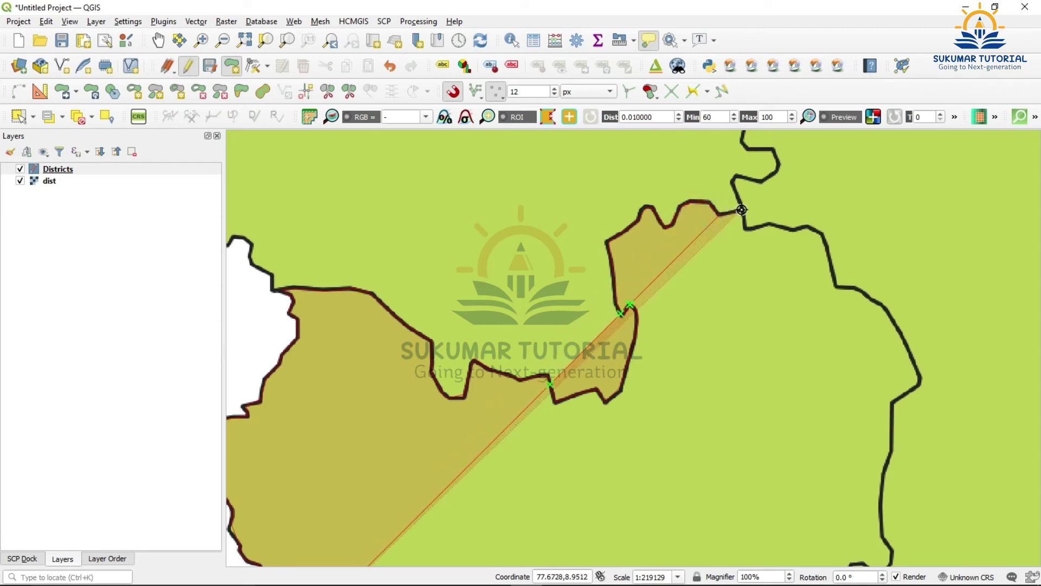
left_click(743, 209)
left_click(749, 225)
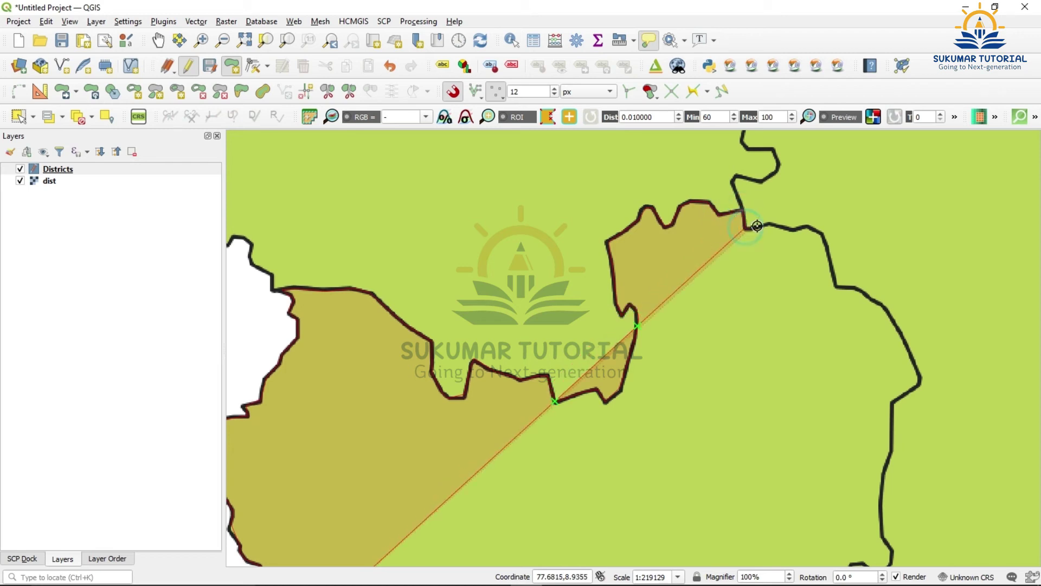
left_click(769, 223)
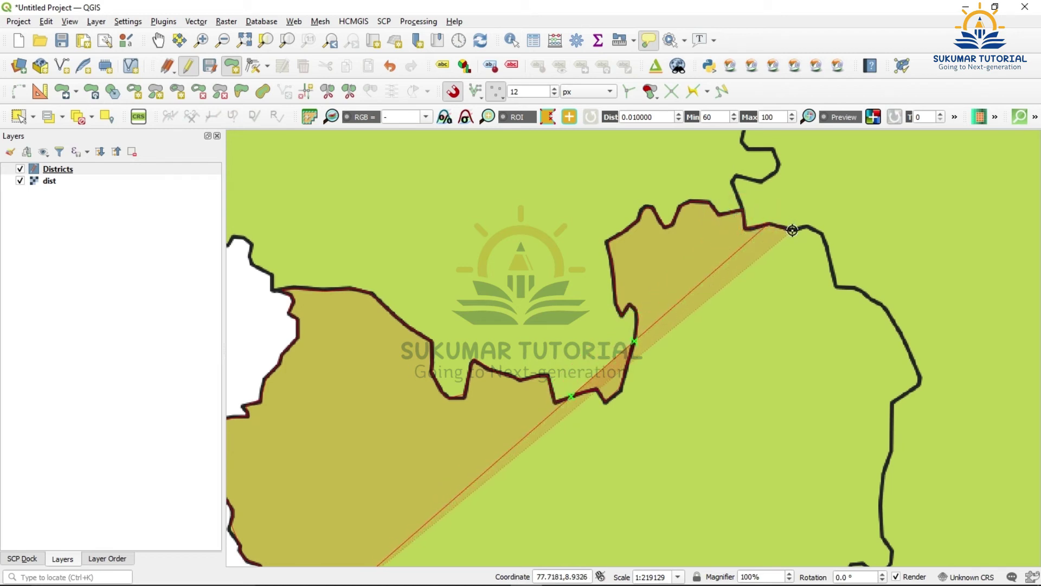
- Trace the northern boundary east over the rounded shoulder and down the curved northeastern edge to the district's easternmost corner
left_click(795, 228)
left_click(815, 229)
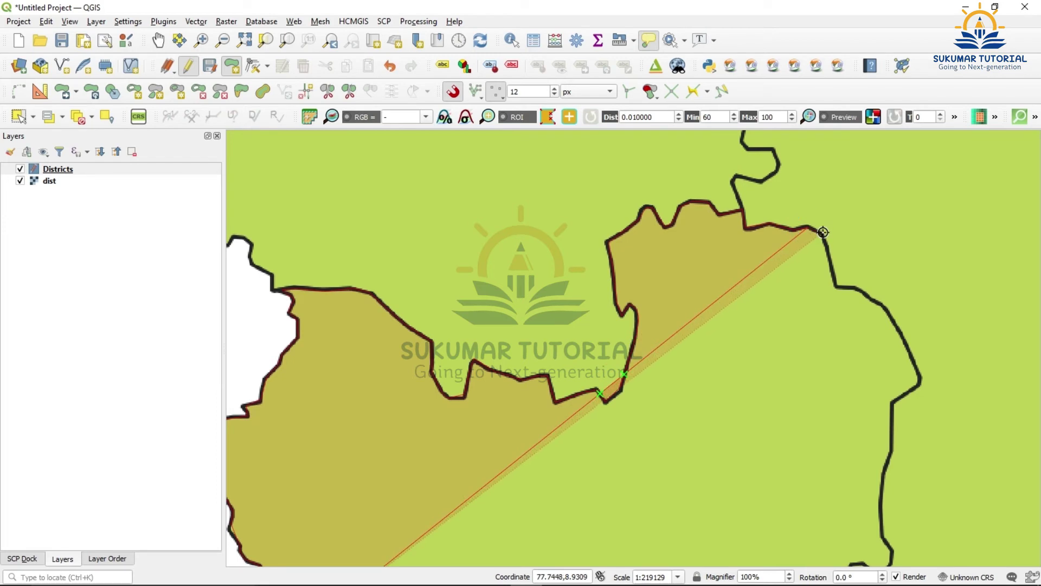
left_click(822, 235)
left_click(837, 286)
left_click(857, 289)
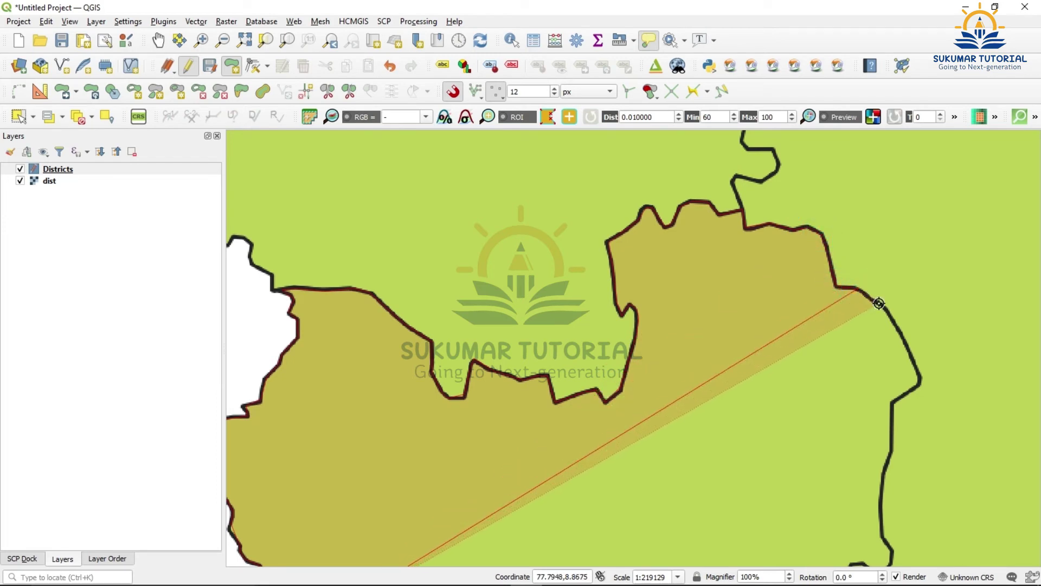
left_click(895, 325)
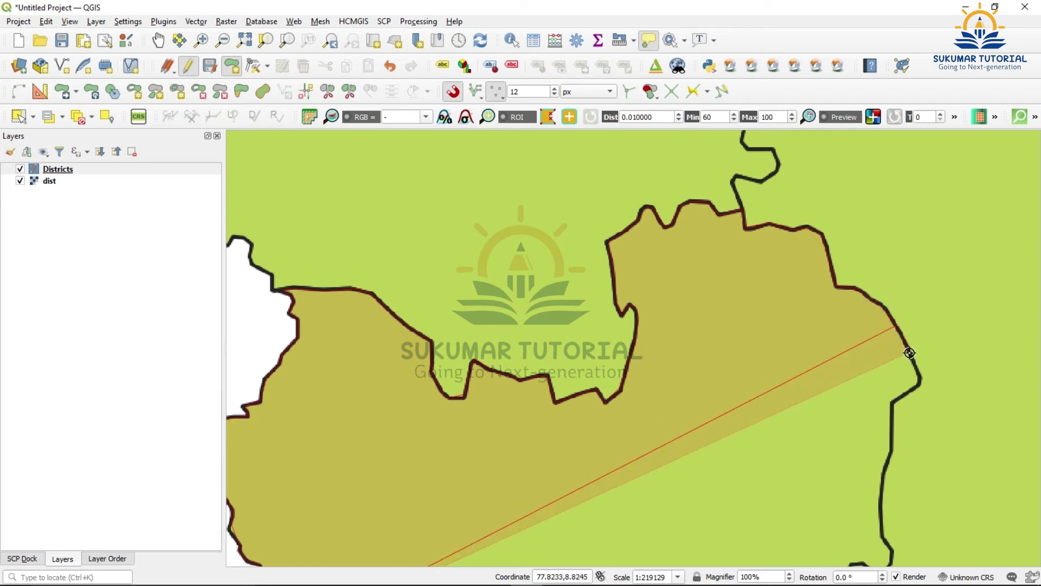
left_click(919, 378)
- Continue the outline south along the eastern boundary from the easternmost corner to the pointed tip beside the small notch
key("Down")
left_click(884, 362)
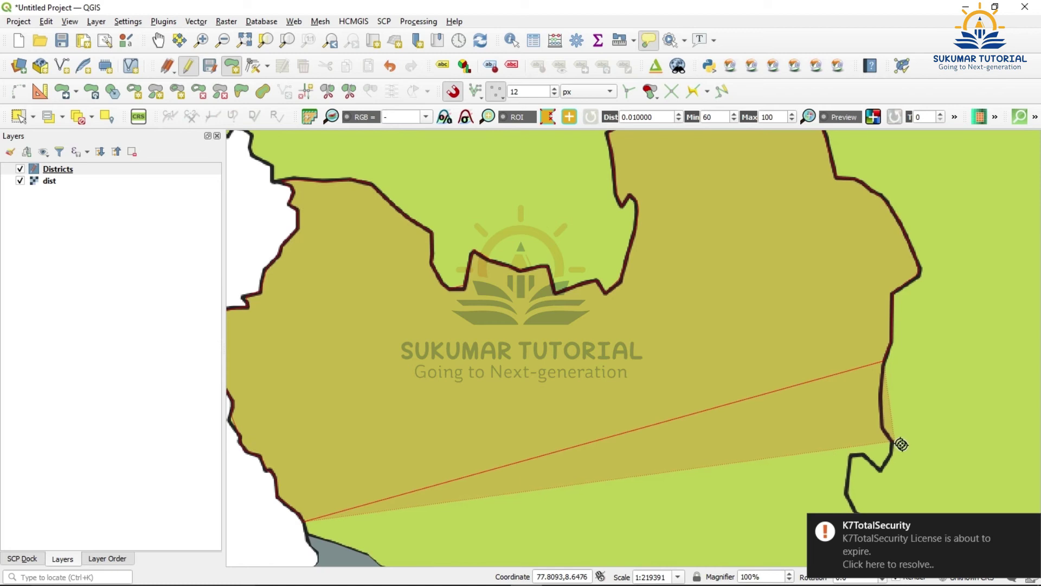
key("Down")
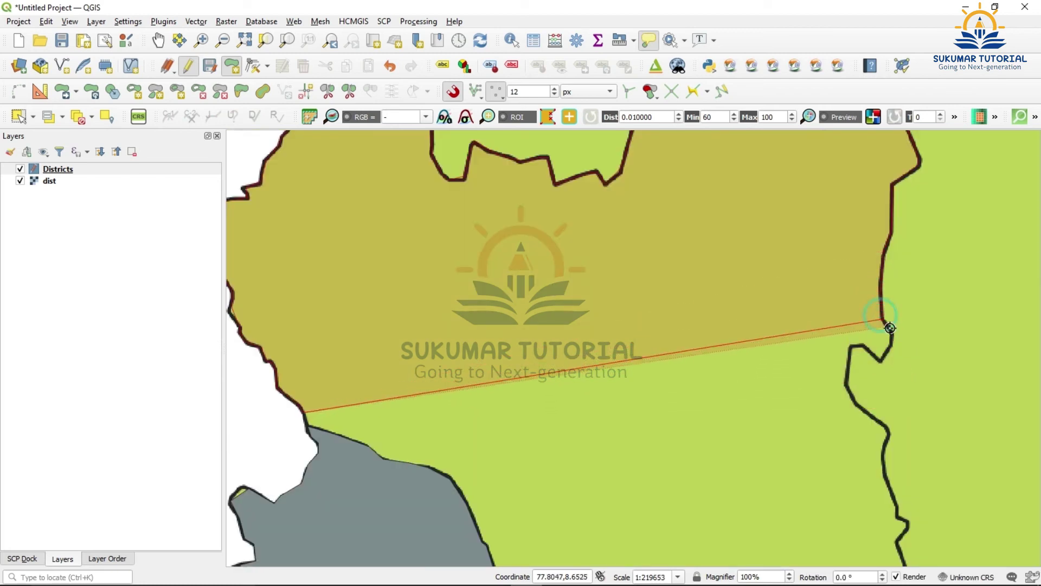
left_click(889, 345)
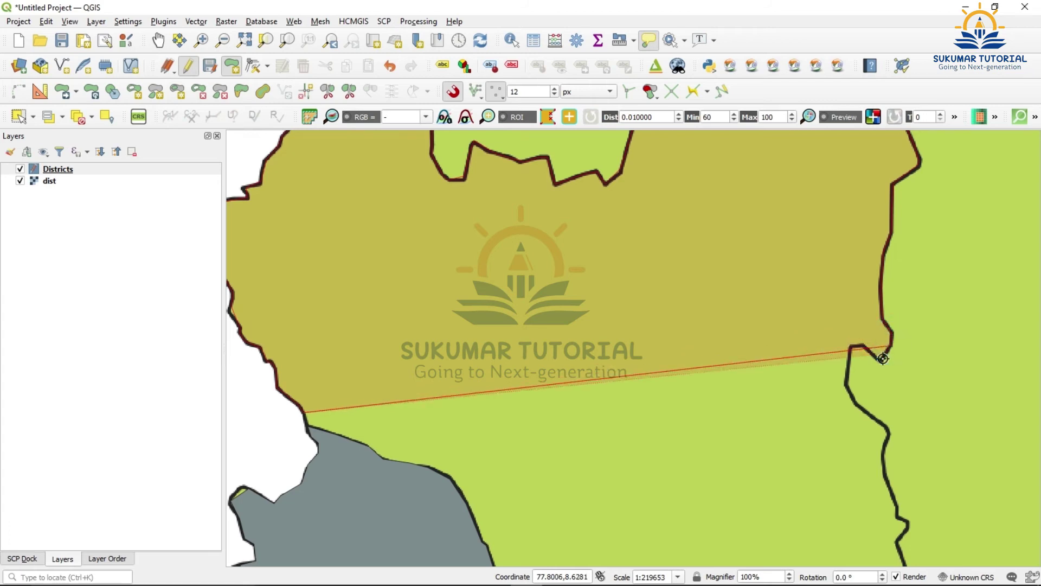
left_click(880, 362)
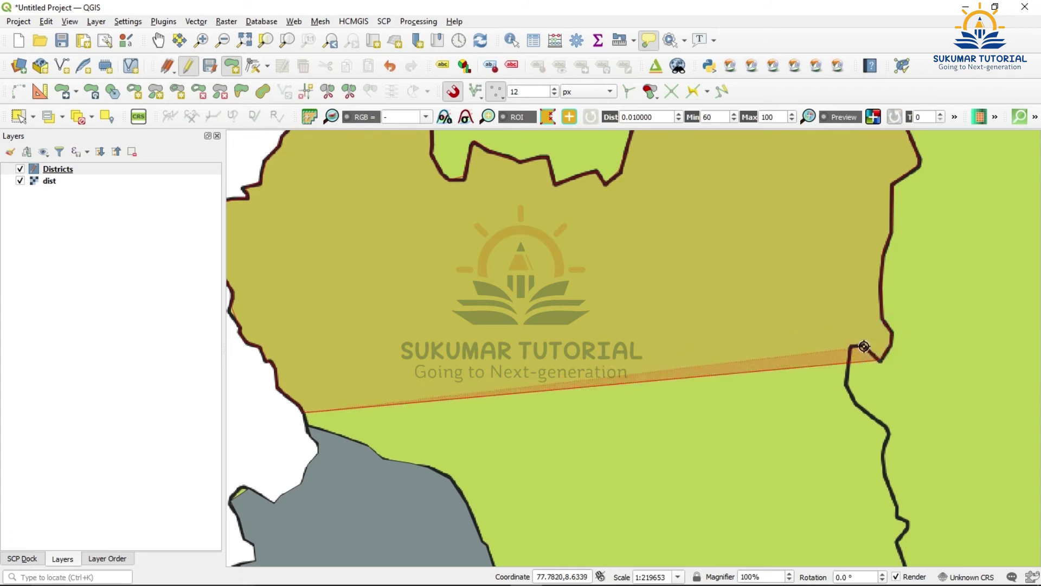
- Trace the eastern boundary around the small notch and southeast past the next outward bend
left_click(849, 345)
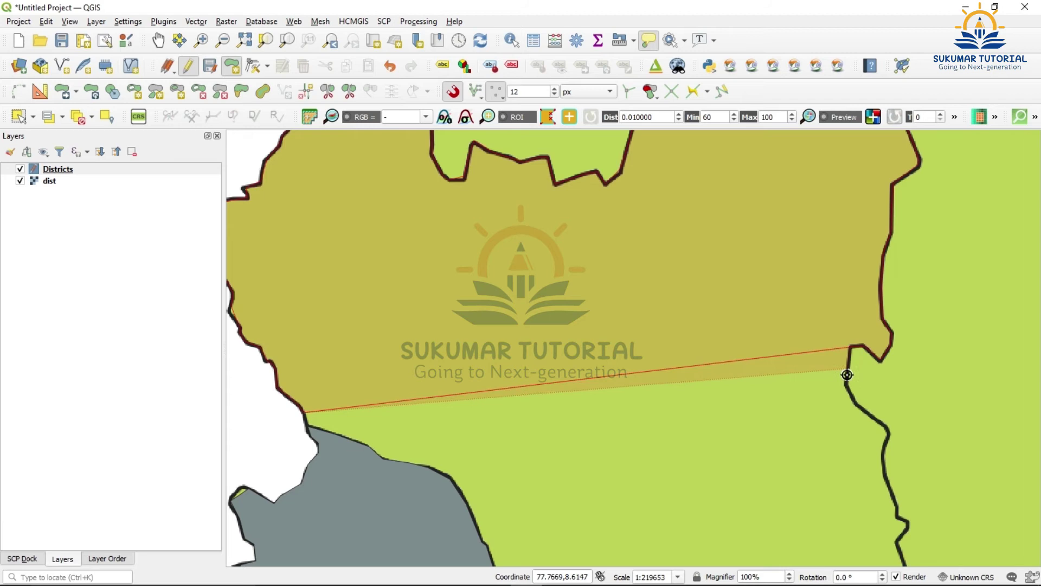
left_click(844, 387)
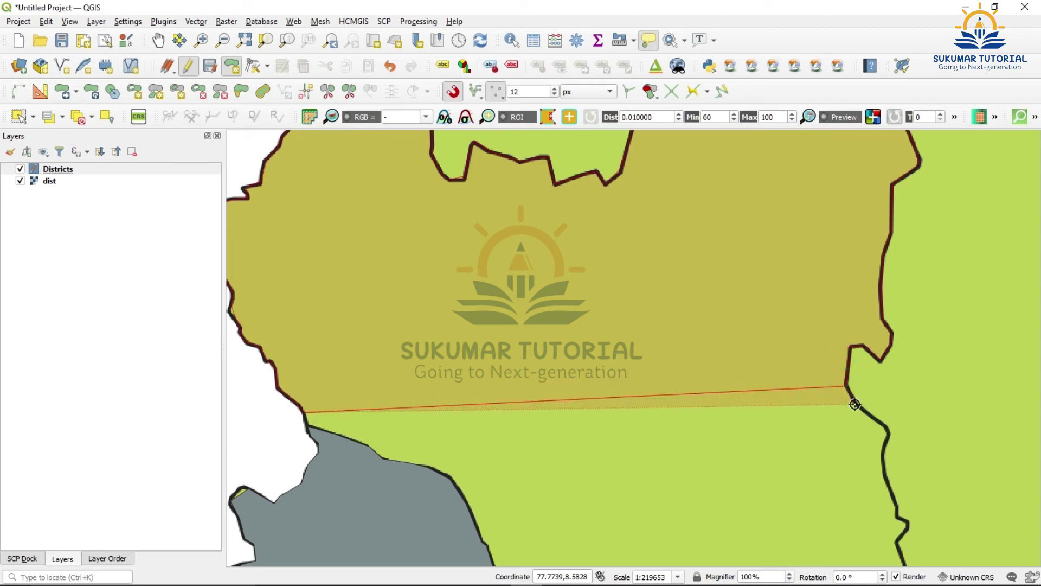
left_click(888, 432)
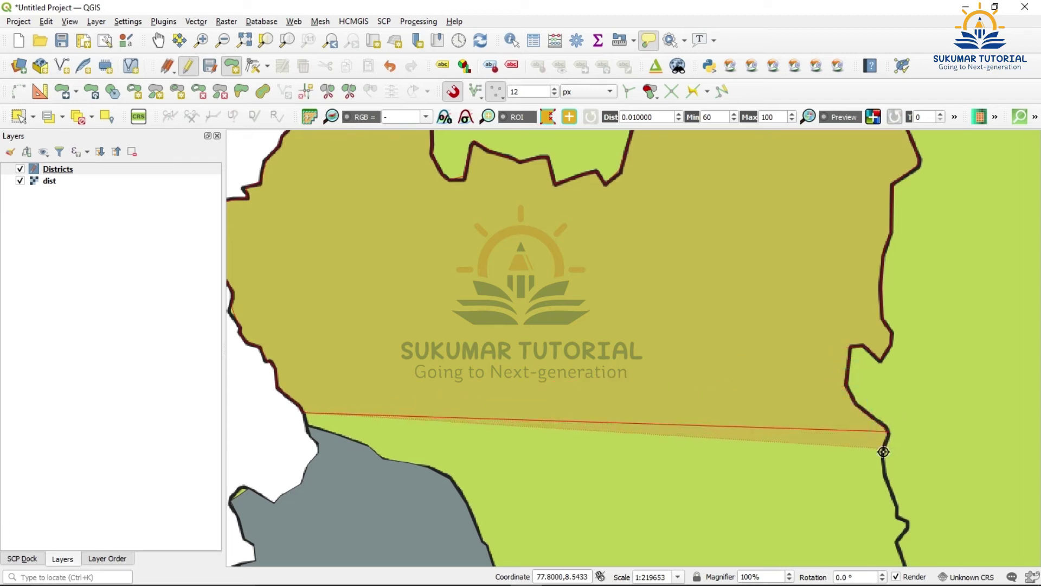
left_click(886, 470)
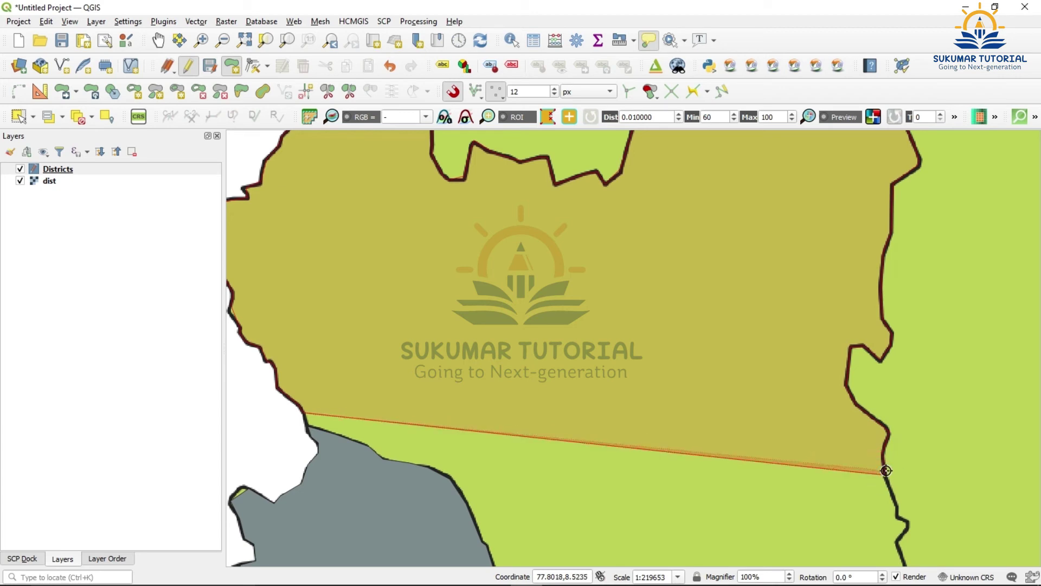
- Carry the outline south along the eastern boundary and around the small outward spur
key("Down")
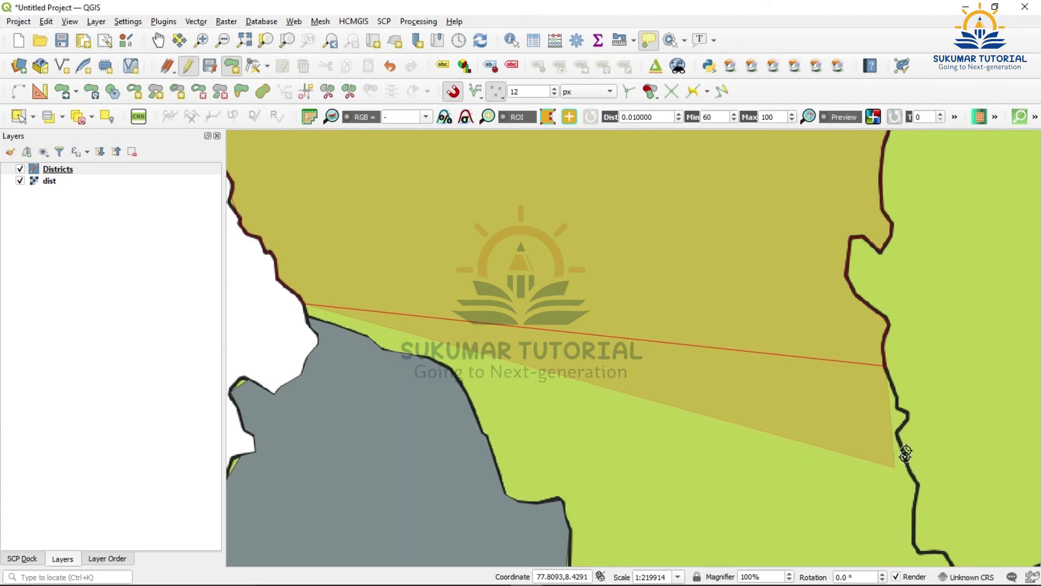
left_click(895, 392)
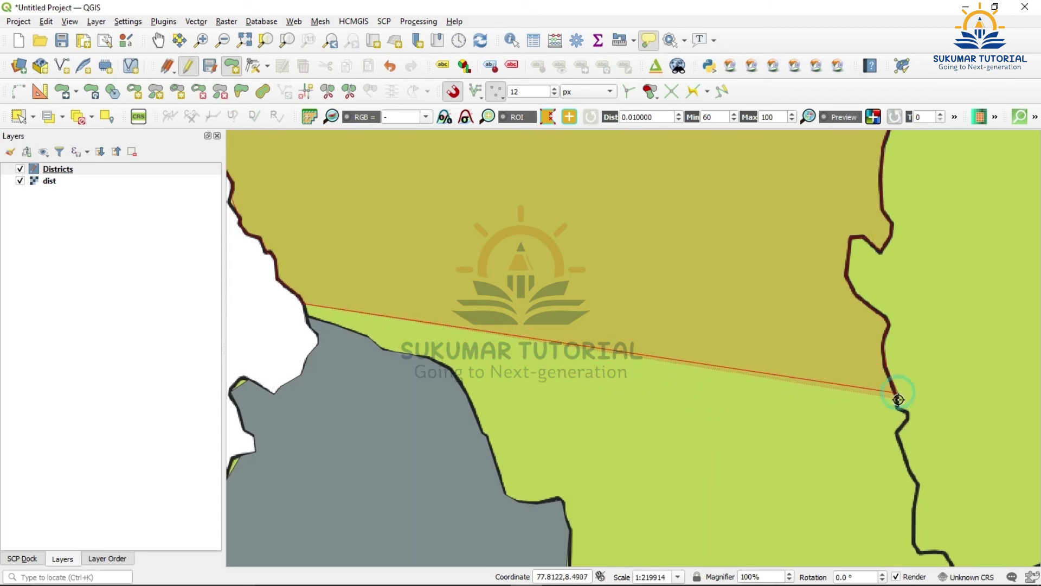
left_click(905, 417)
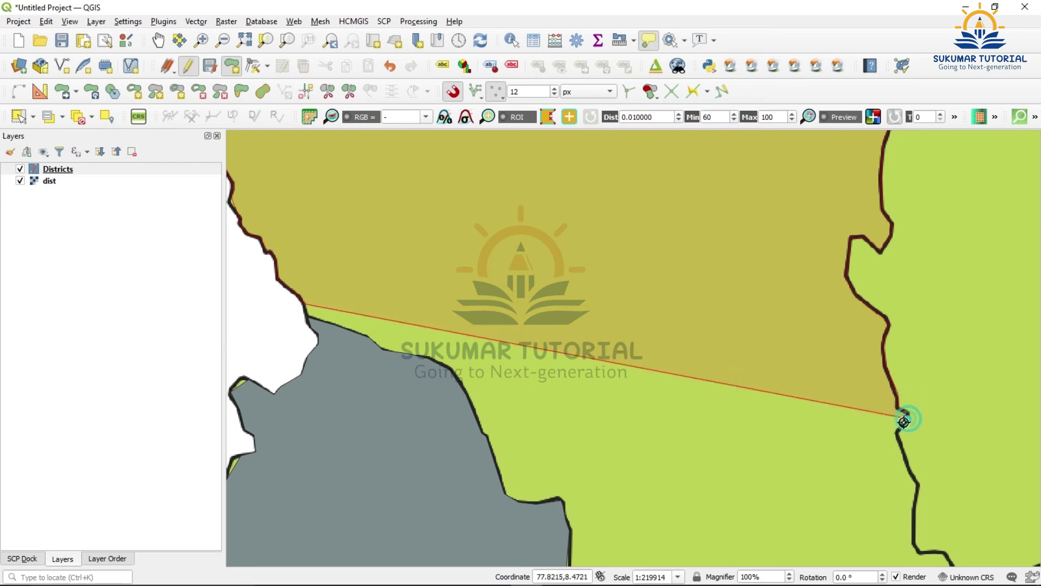
left_click(909, 461)
- Trace the rest of the eastern boundary south, through the low bend and over the small peak to its junction with the coast
key("Down")
key("Down")
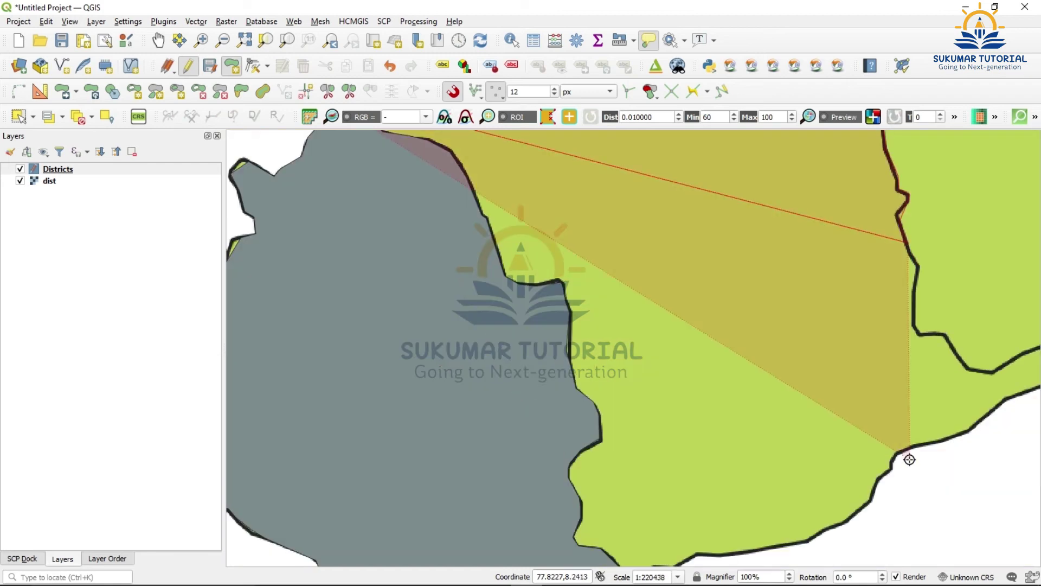
key("Right")
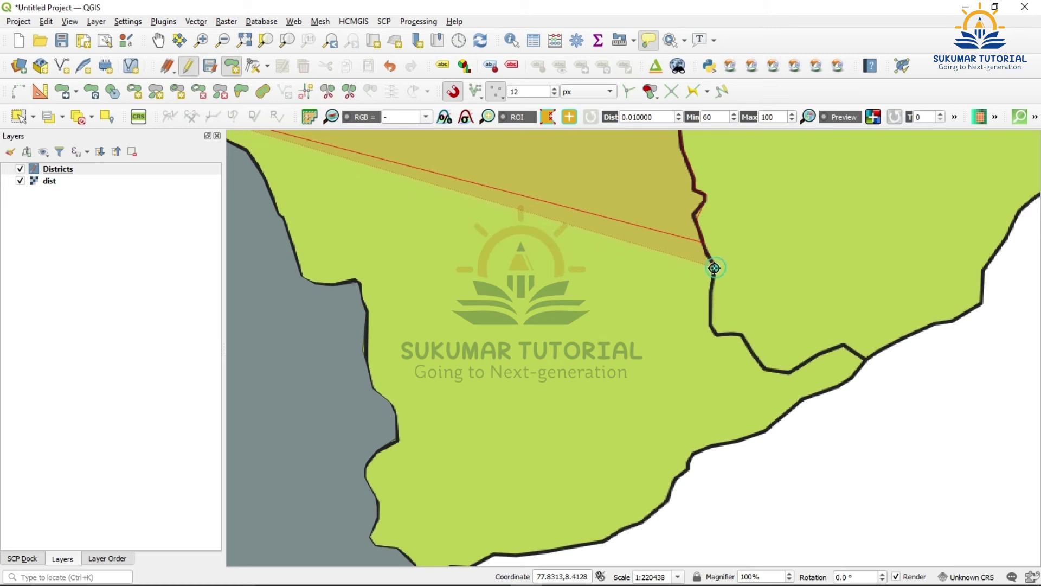
left_click(717, 332)
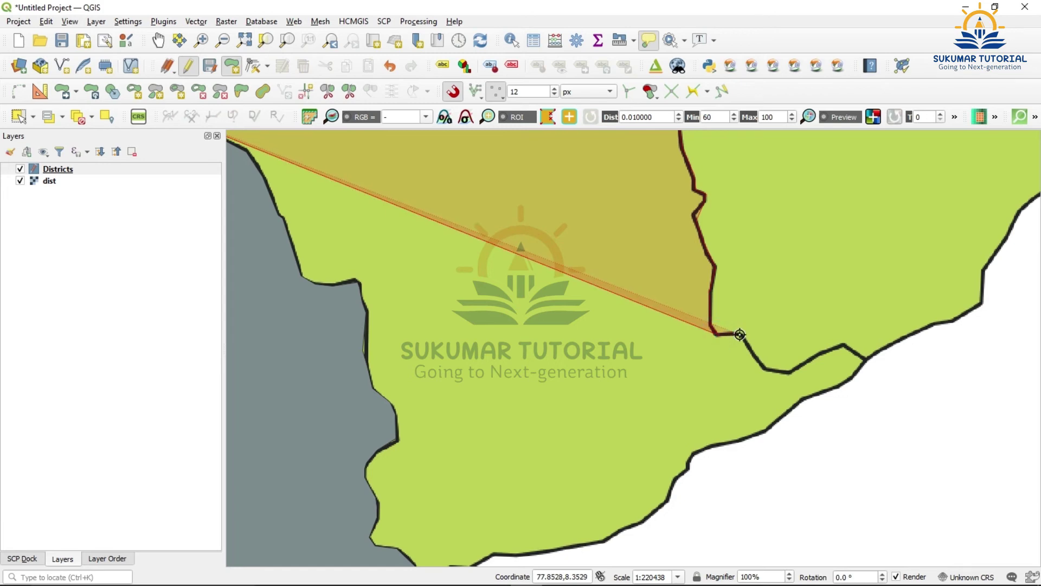
left_click(765, 368)
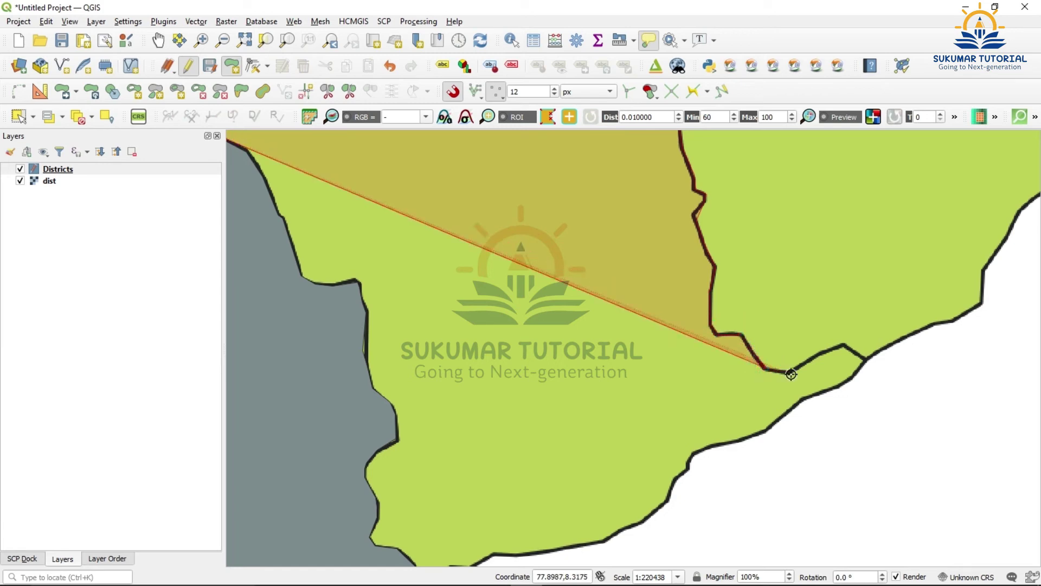
left_click(791, 371)
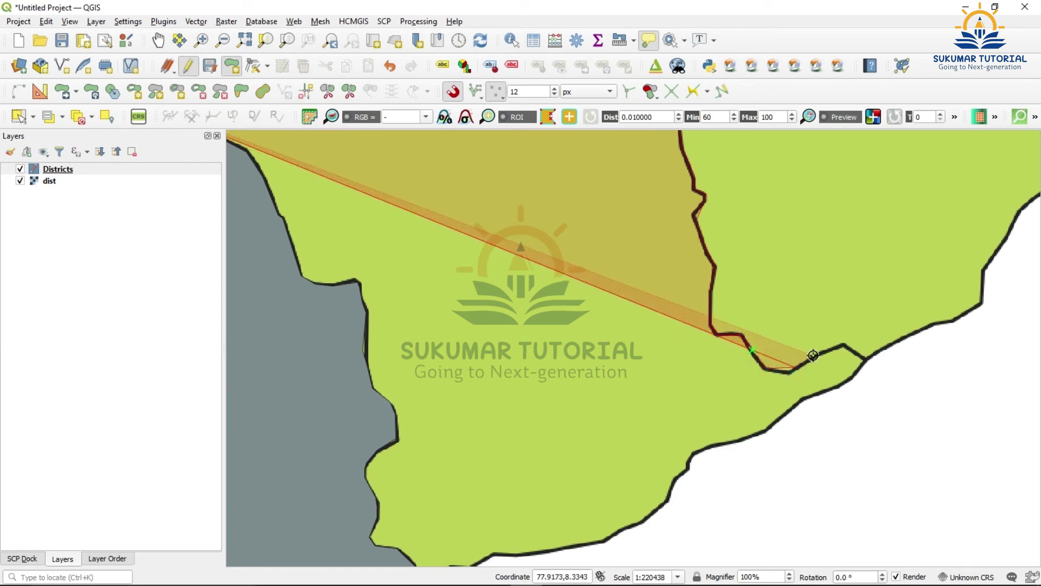
left_click(845, 345)
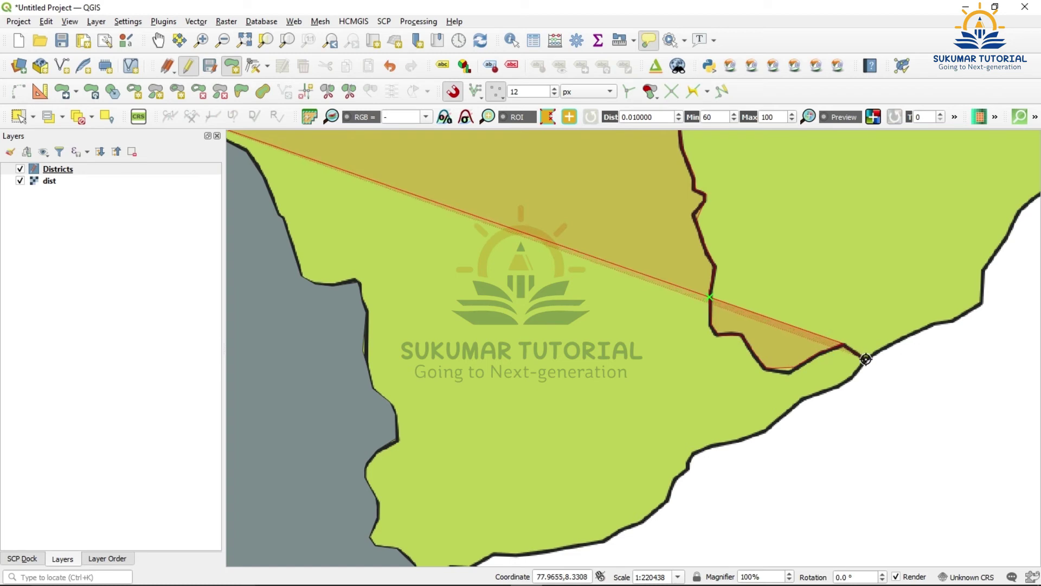
left_click(867, 359)
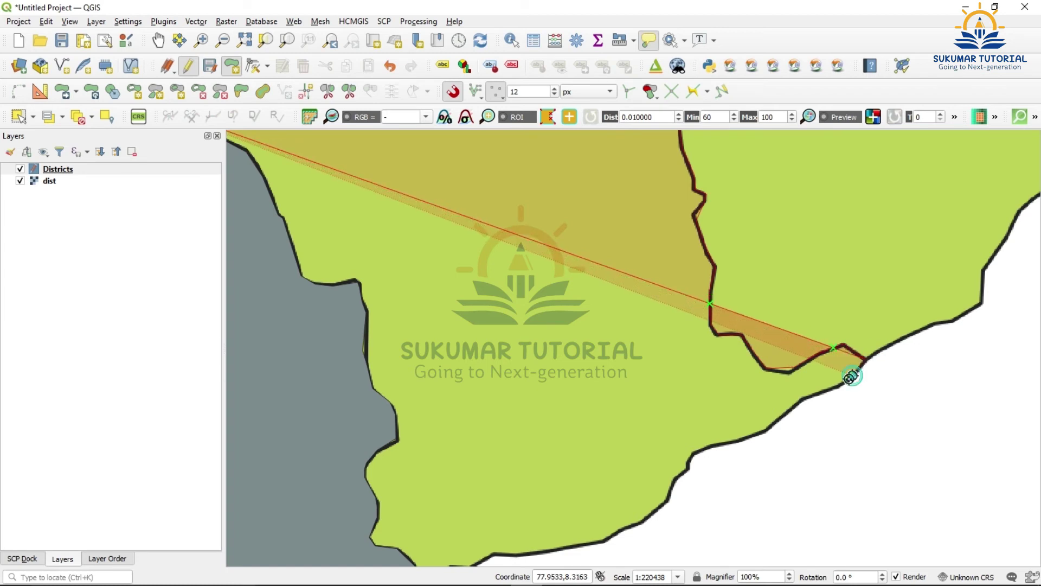
- Trace the coastline southwest from the eastern boundary junction through the small stepped bend in the coast
left_click(853, 374)
left_click(803, 397)
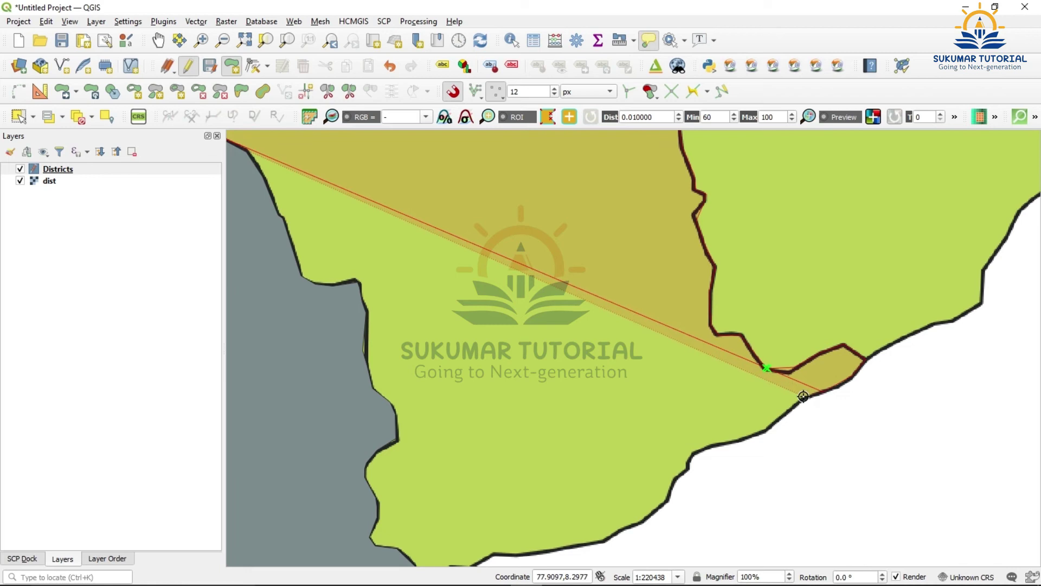
left_click(765, 432)
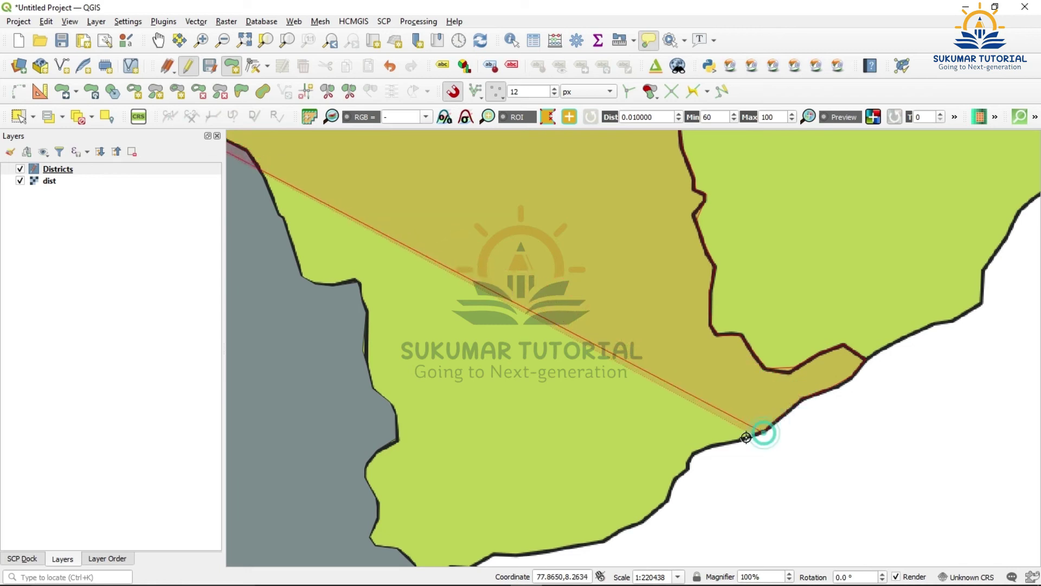
left_click(729, 441)
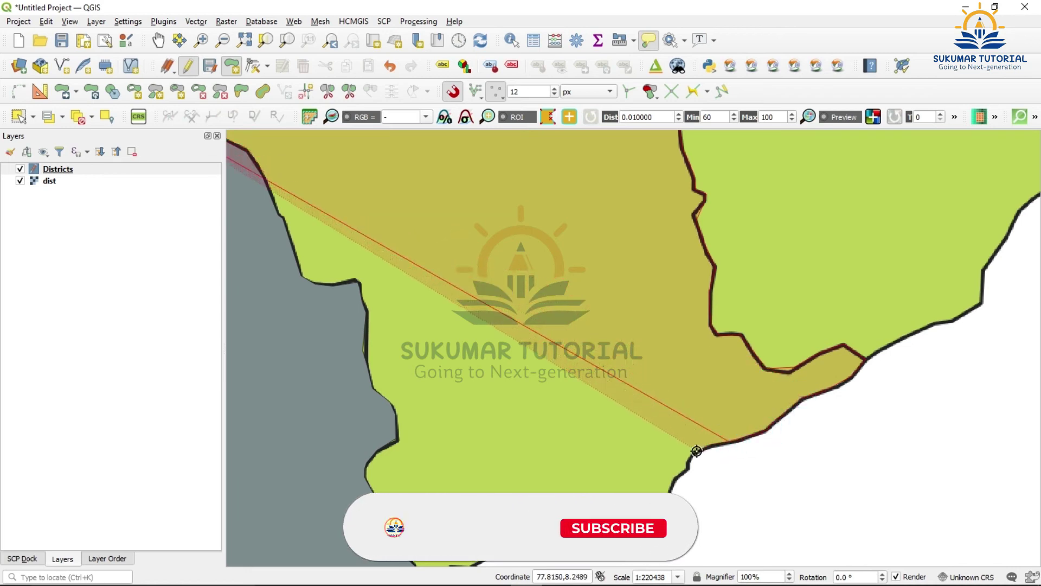
left_click(693, 456)
left_click(689, 460)
left_click(684, 472)
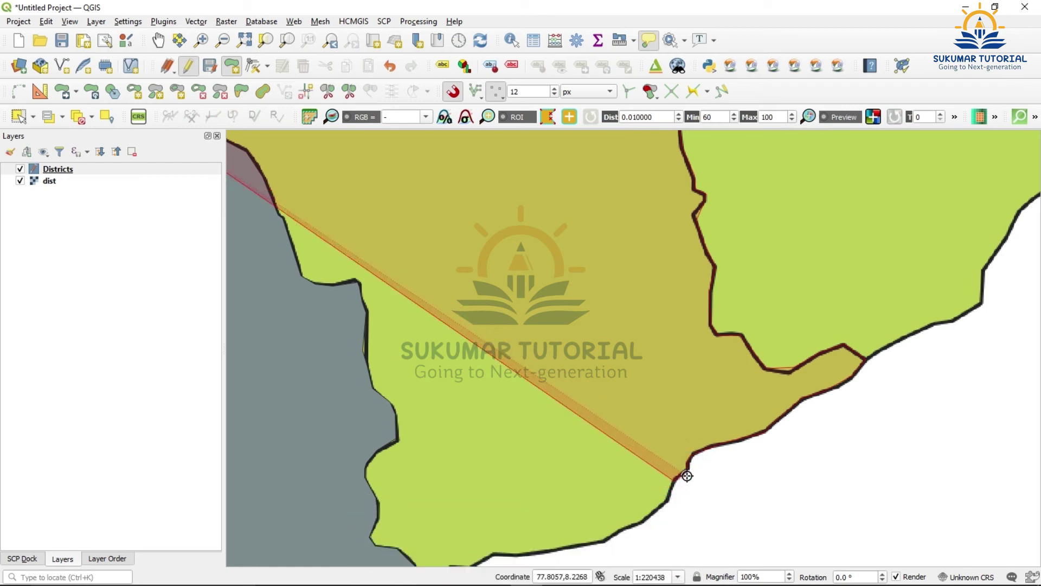
- Continue the outline southwest along the curved coast below the stepped bend to where the shoreline flattens westward
key("Down")
key("Left")
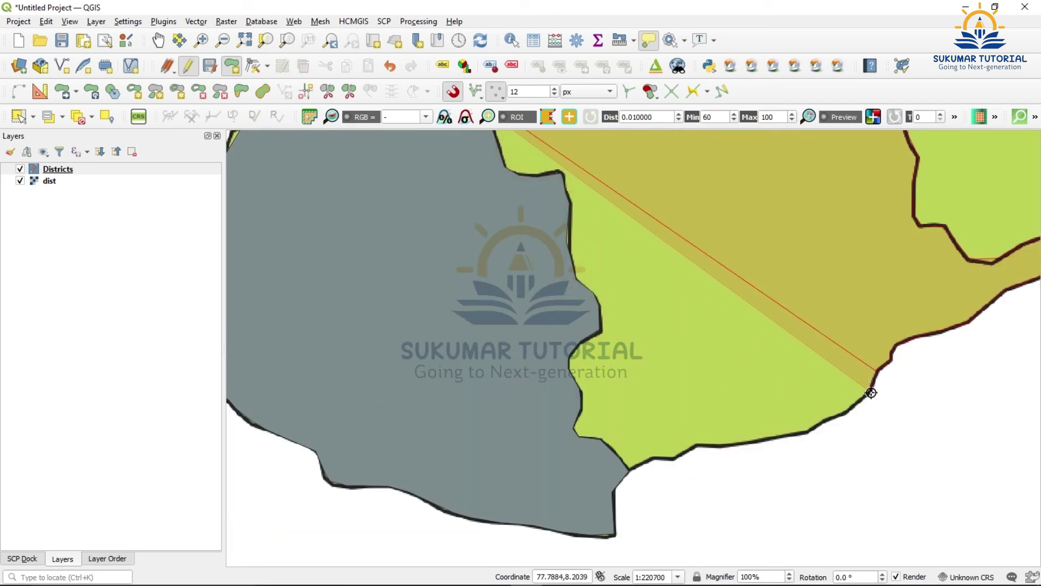
left_click(870, 389)
left_click(864, 395)
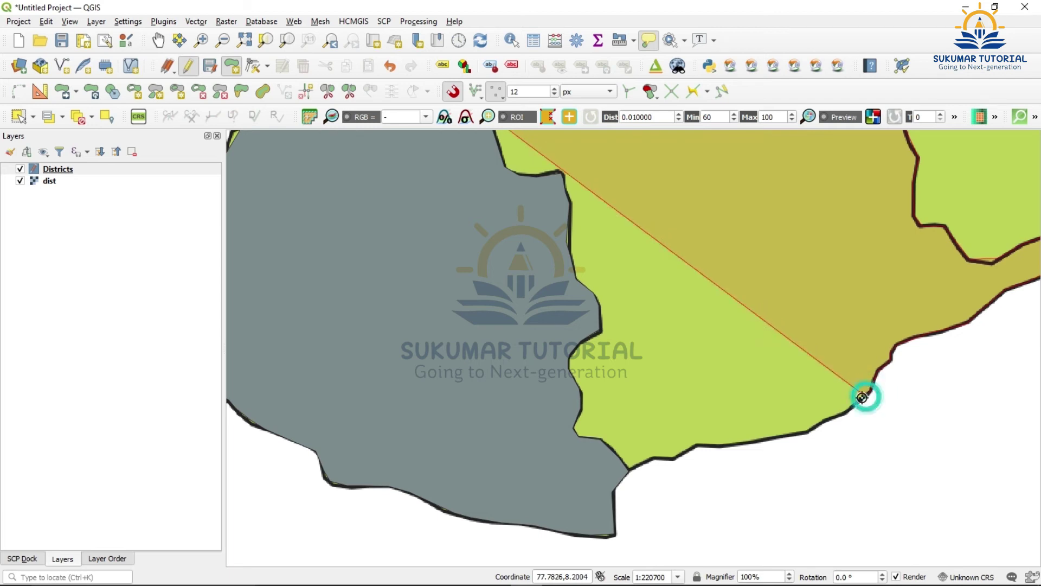
left_click(849, 410)
left_click(819, 424)
left_click(809, 428)
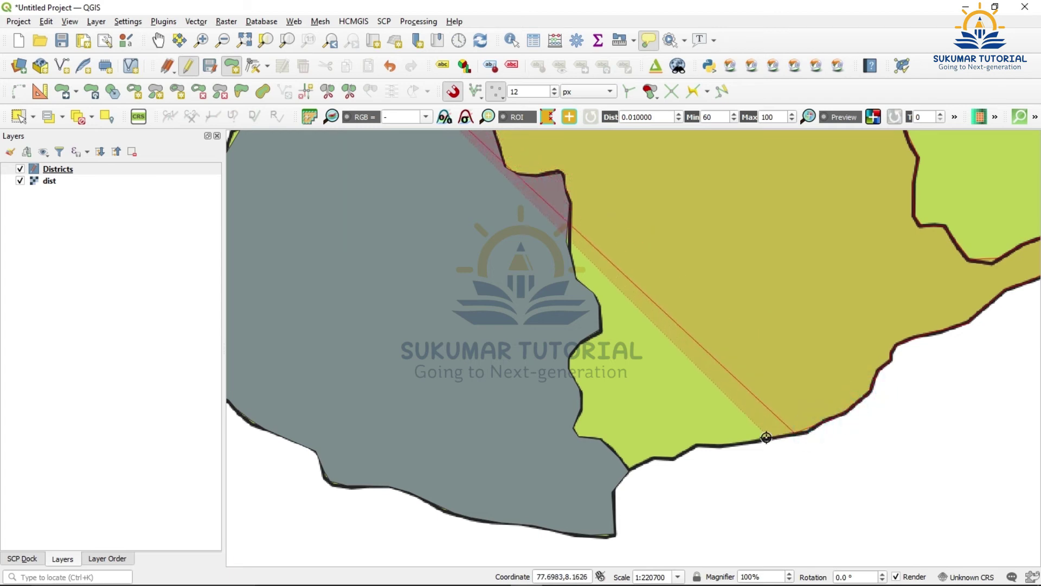
- Trace the remaining southern coastline west to the point where it meets the Kanyakumari polygon
left_click(765, 438)
left_click(723, 441)
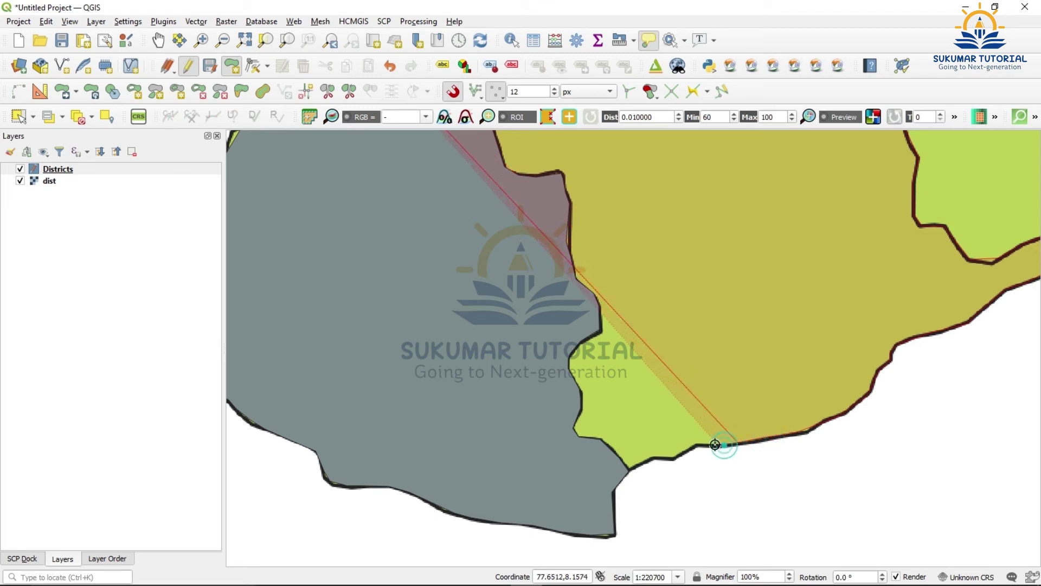
left_click(698, 443)
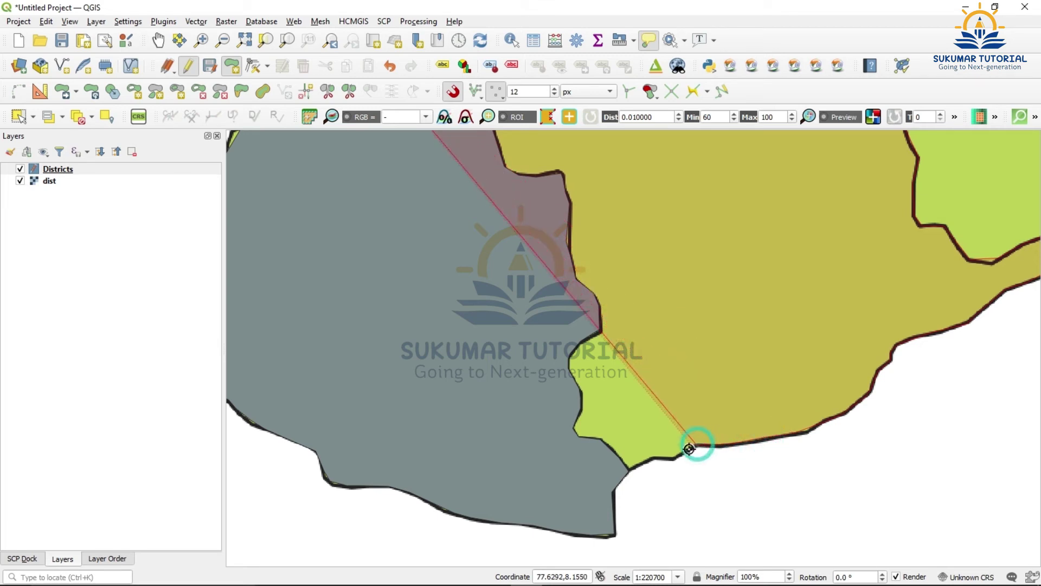
left_click(671, 455)
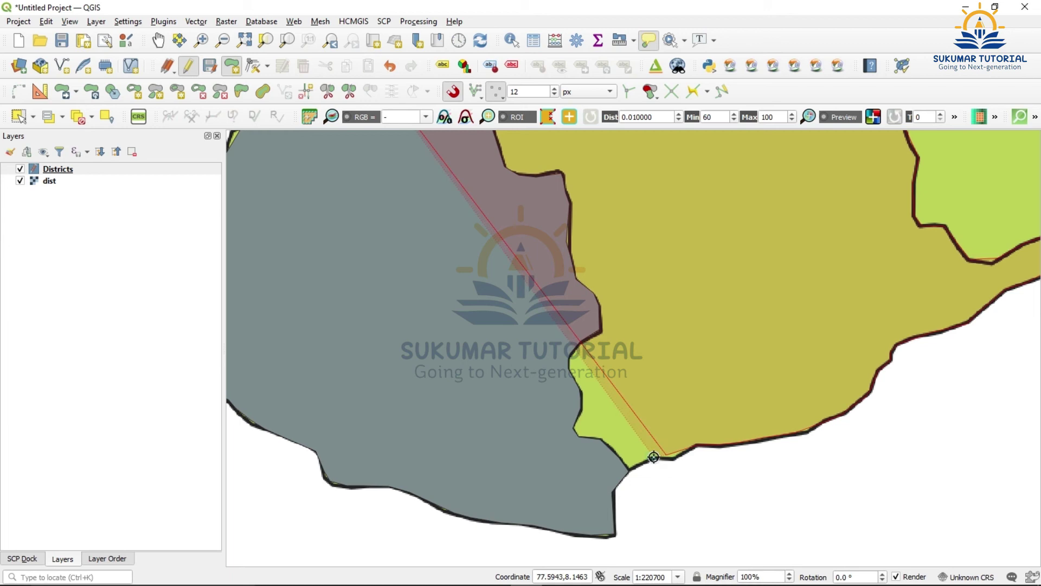
left_click(632, 467)
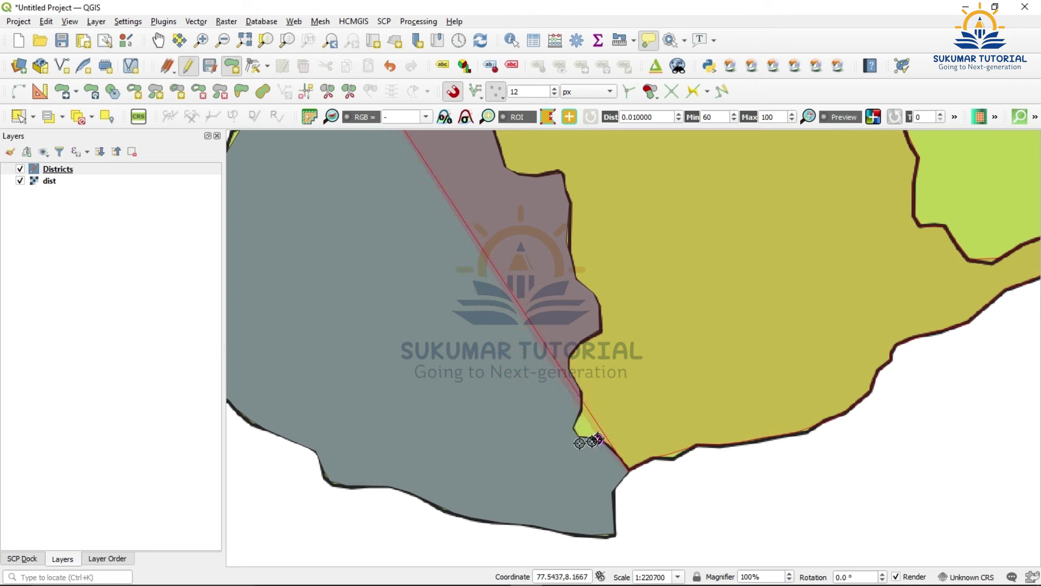
- Route the new district's outline north through the interior of the Kanyakumari polygon to the junction where both districts meet in the northwest
left_click(494, 451)
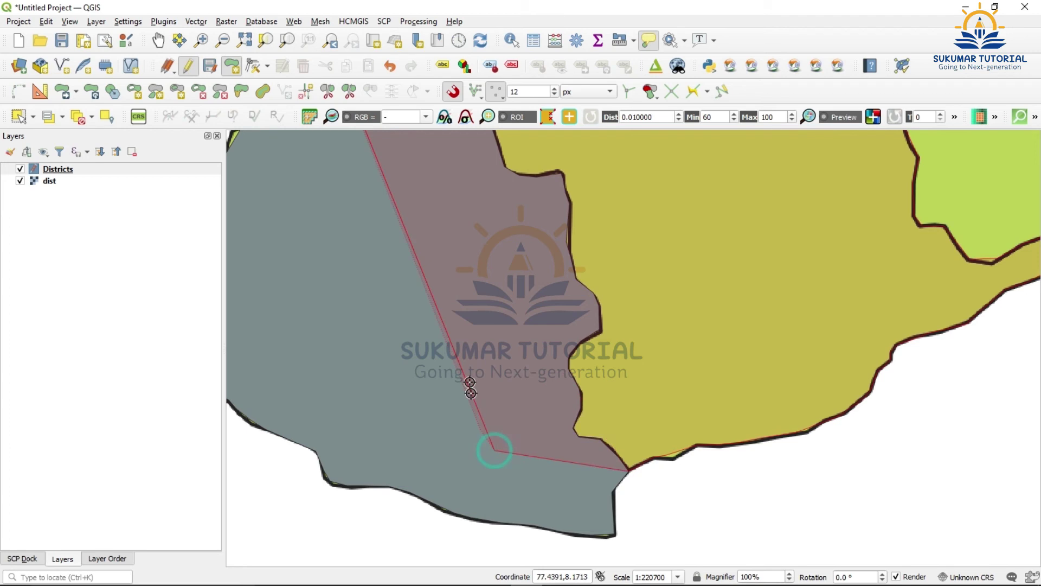
left_click(439, 269)
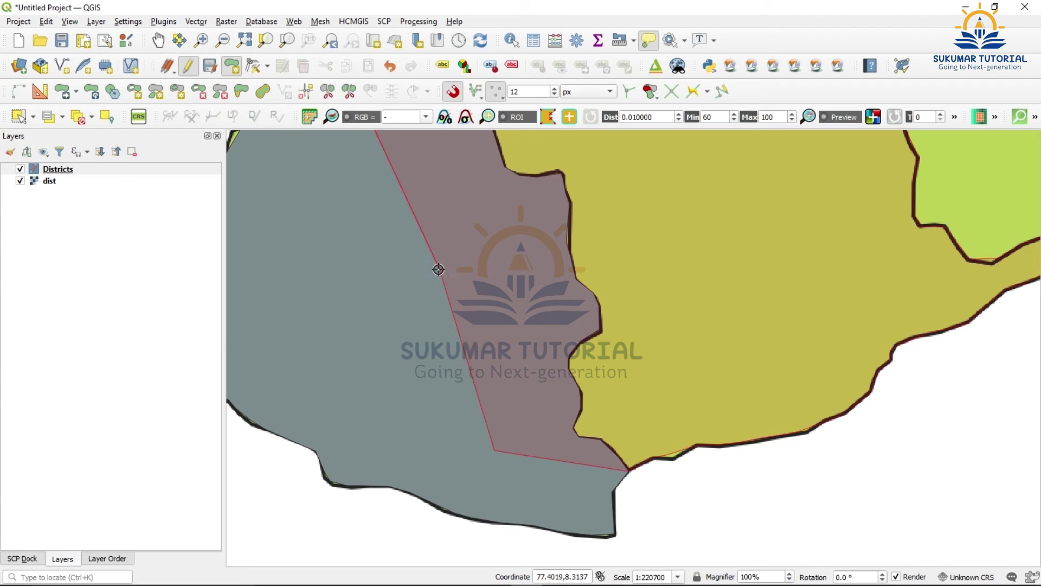
key("Up")
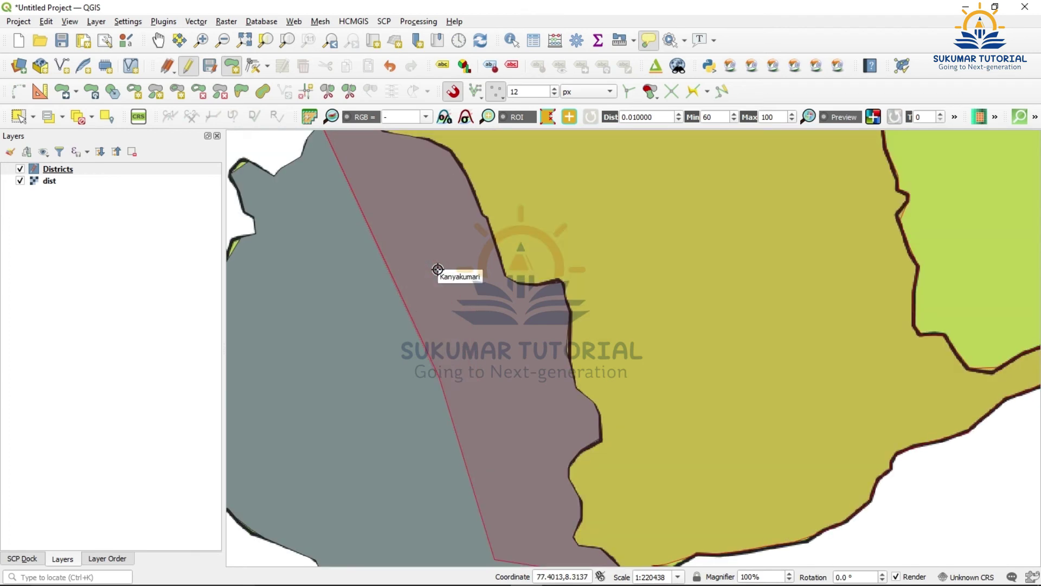
key("Up")
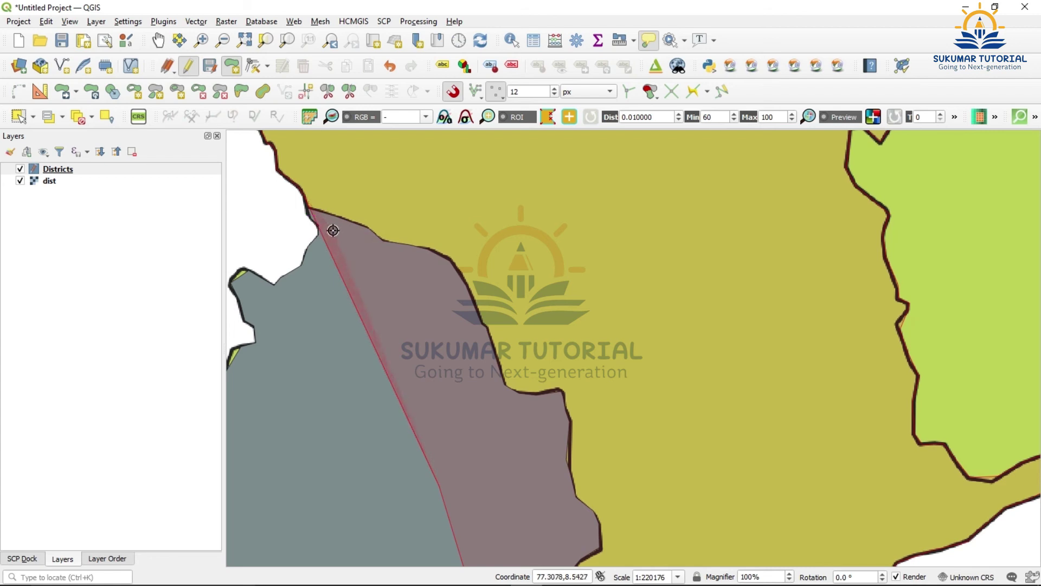
left_click(316, 217)
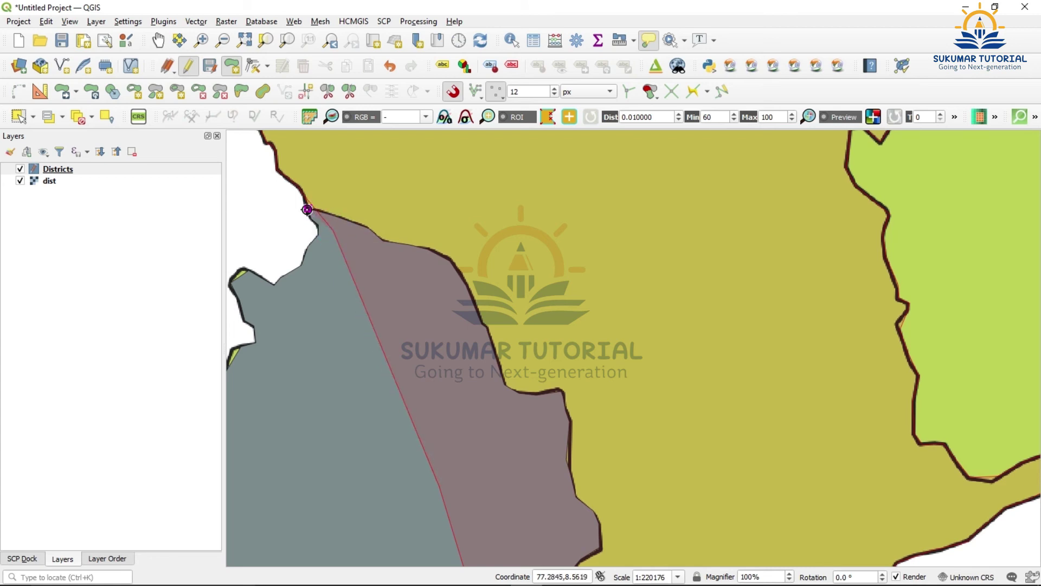
- Finish the polygon and save its attributes with id 2 and the name Tirunelveli
right_click(307, 209)
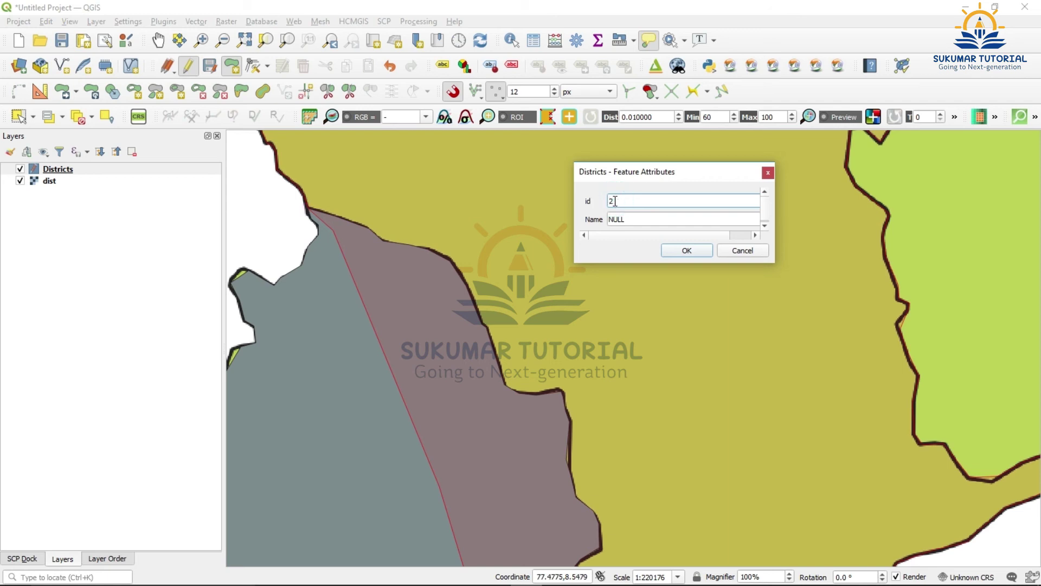
left_click(630, 219)
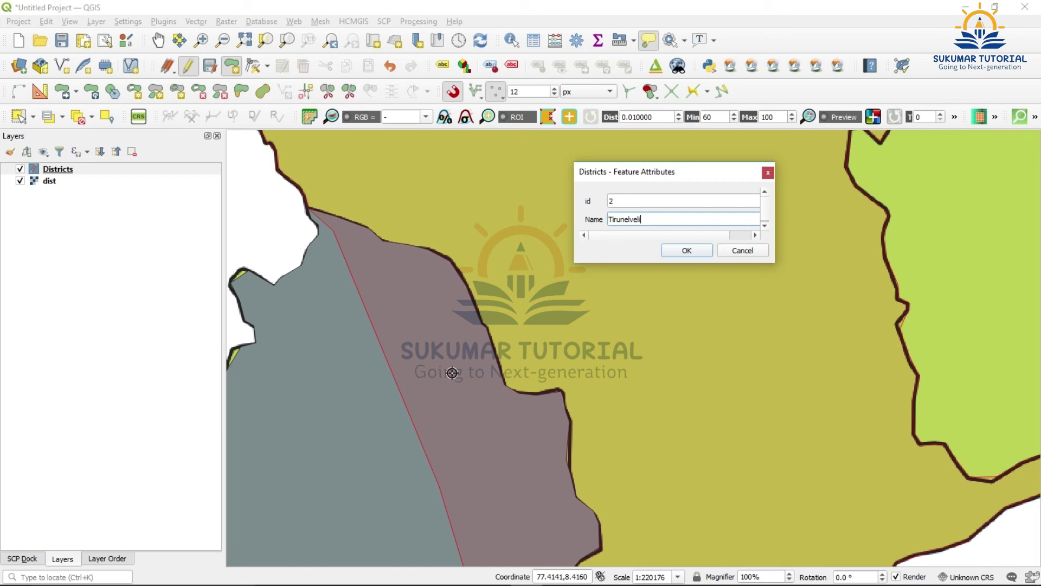
left_click(685, 251)
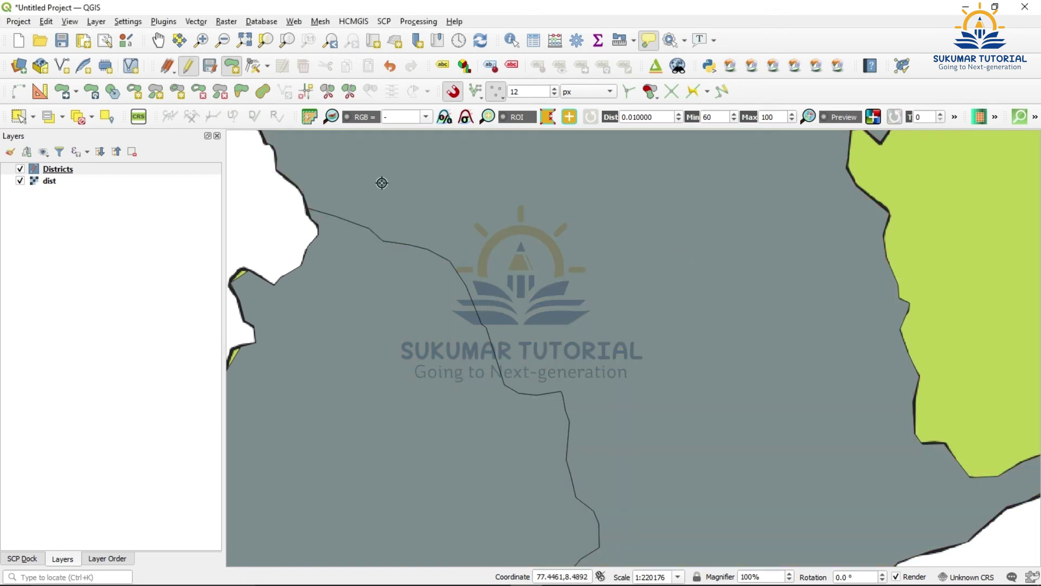
- Select the Tirunelveli and Kanyakumari polygons in turn to examine their shared boundary, and view both districts among their neighbours
left_click(222, 40)
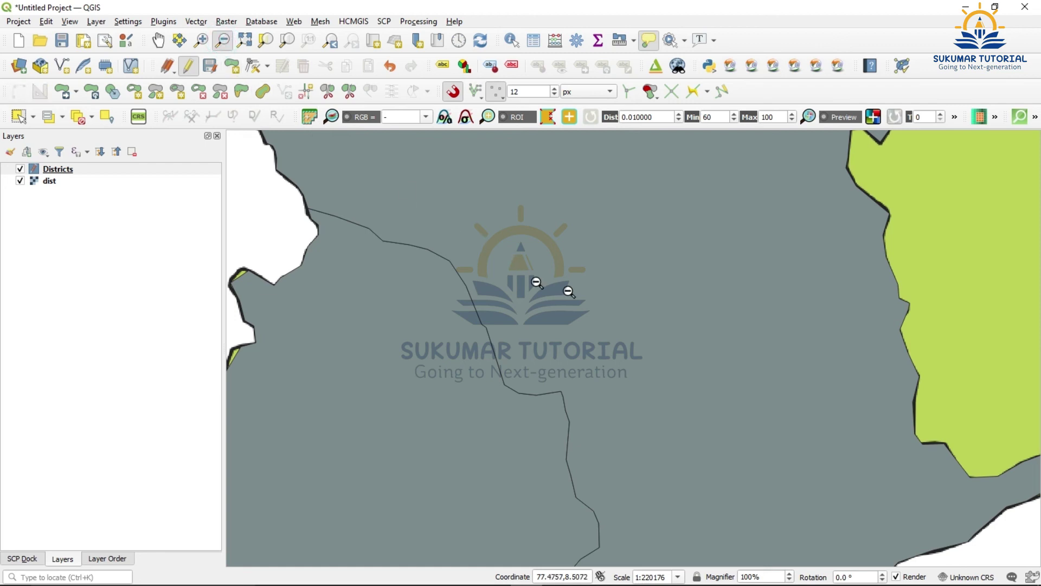
left_click(613, 305)
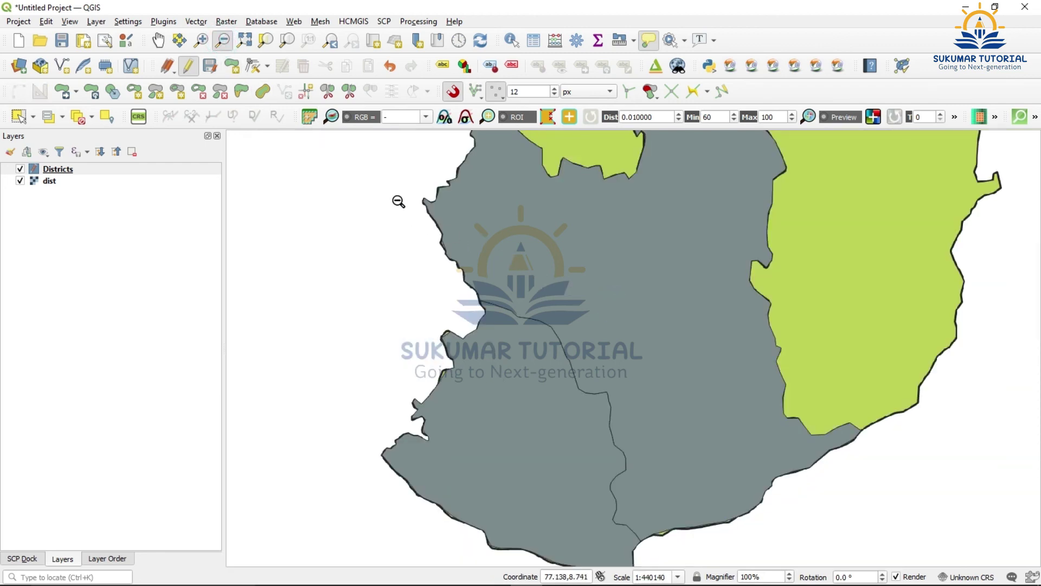
left_click(19, 117)
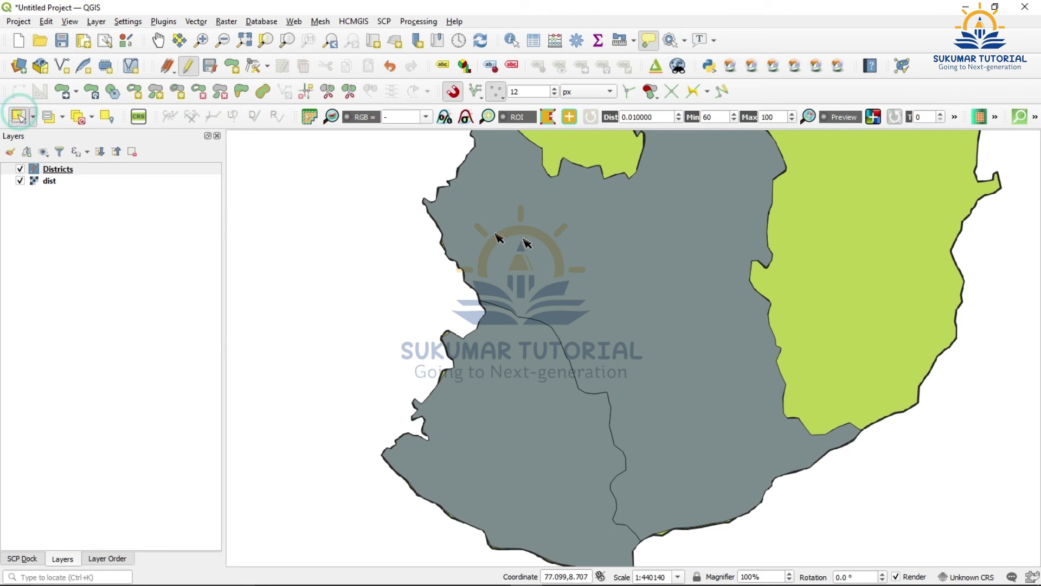
left_click(651, 266)
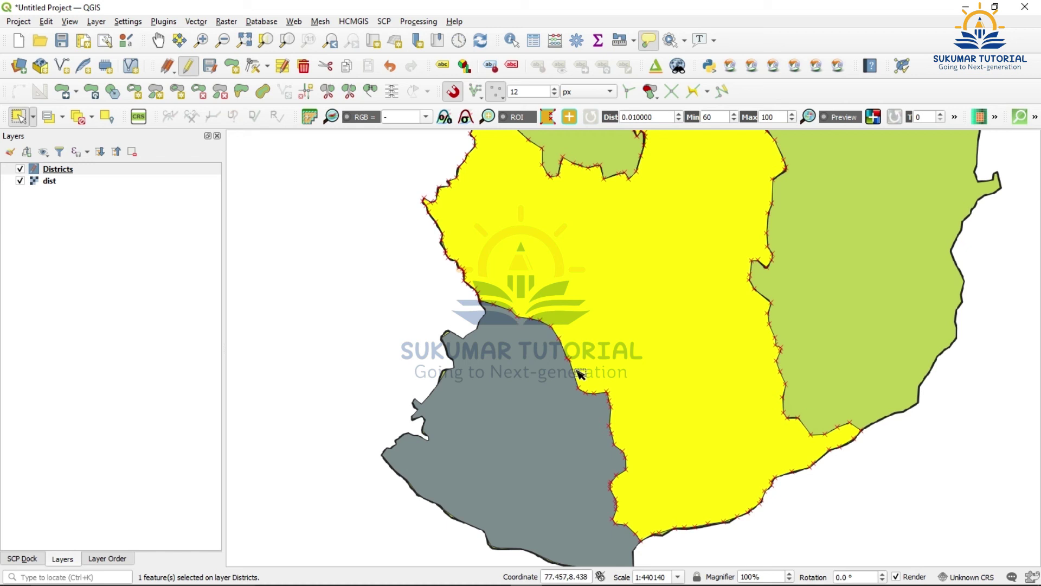
left_click(514, 435)
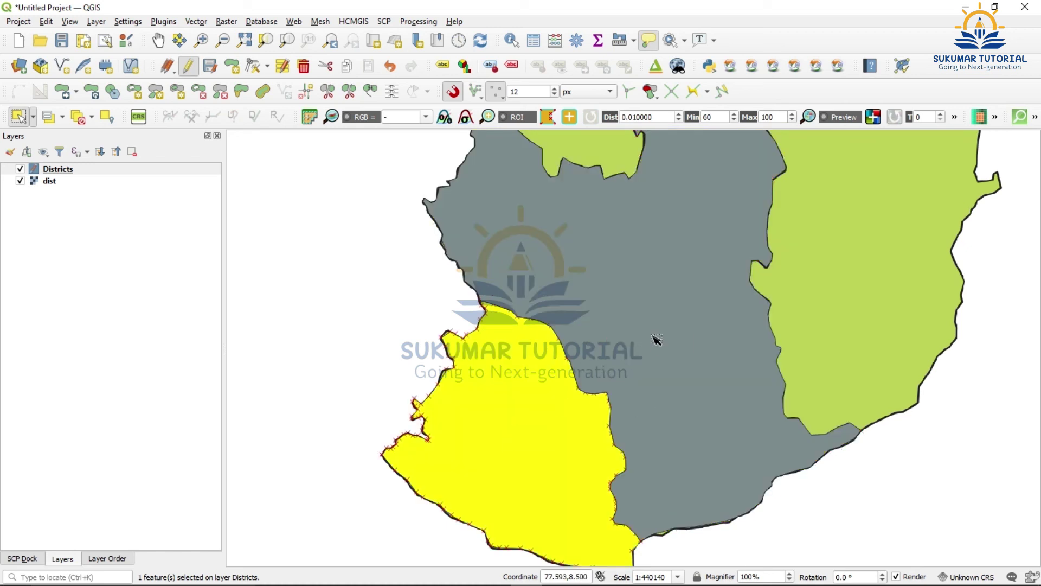
mouse_move(656, 340)
mouse_move(581, 429)
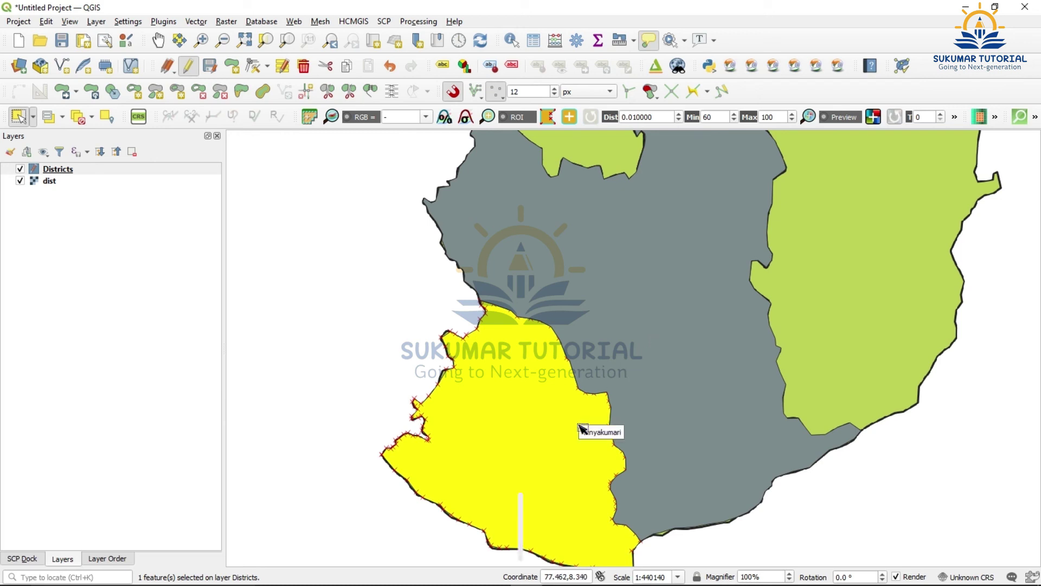
left_click(222, 41)
left_click(533, 424)
mouse_move(533, 424)
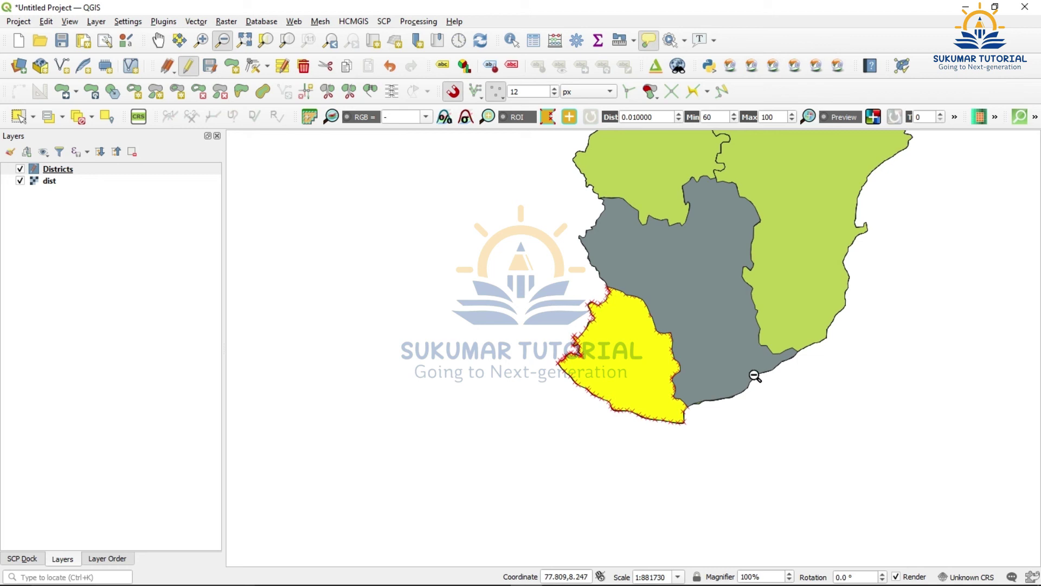
mouse_move(755, 380)
left_click(456, 95)
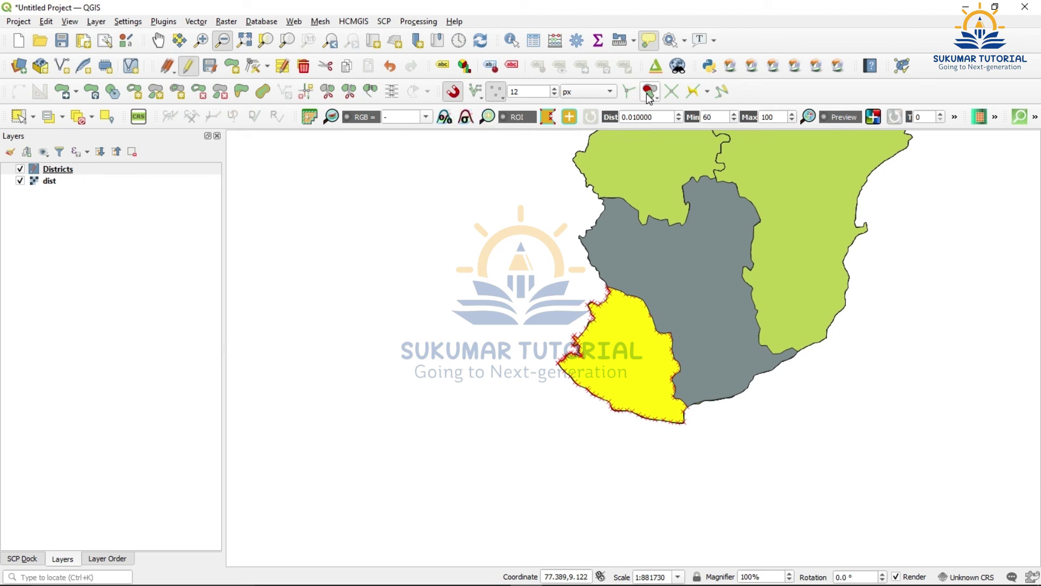